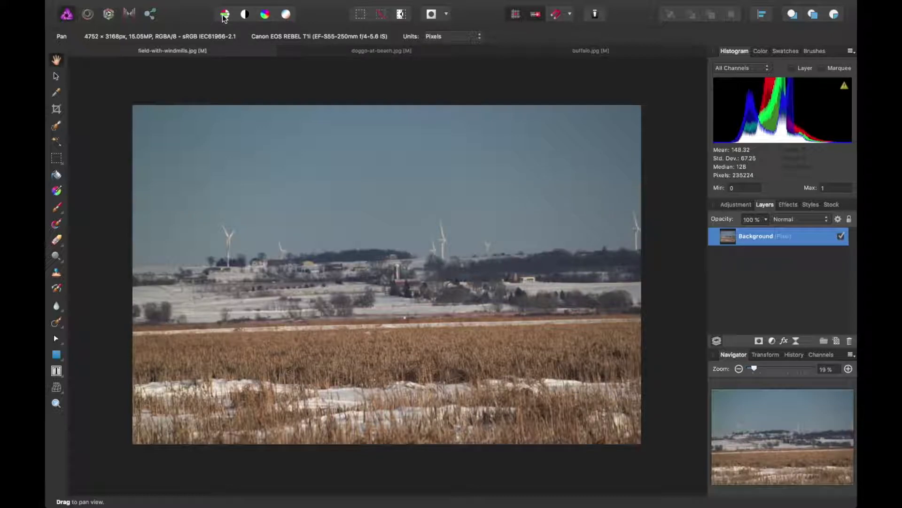
left_click(223, 16)
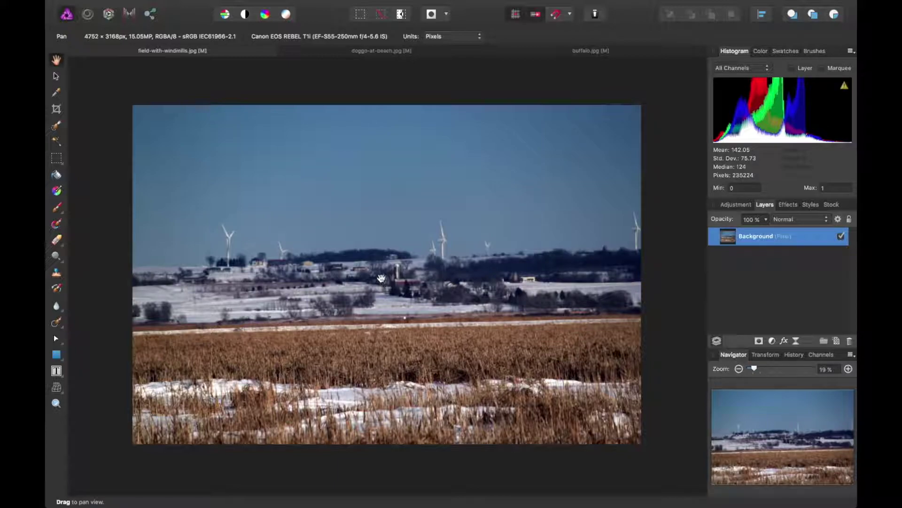
key("ctrl+z")
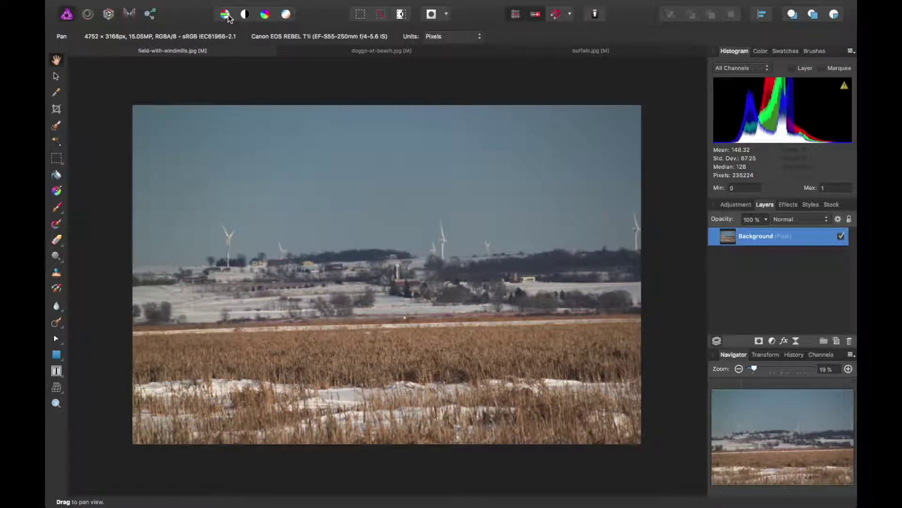
mouse_move(233, 2)
left_click(375, 7)
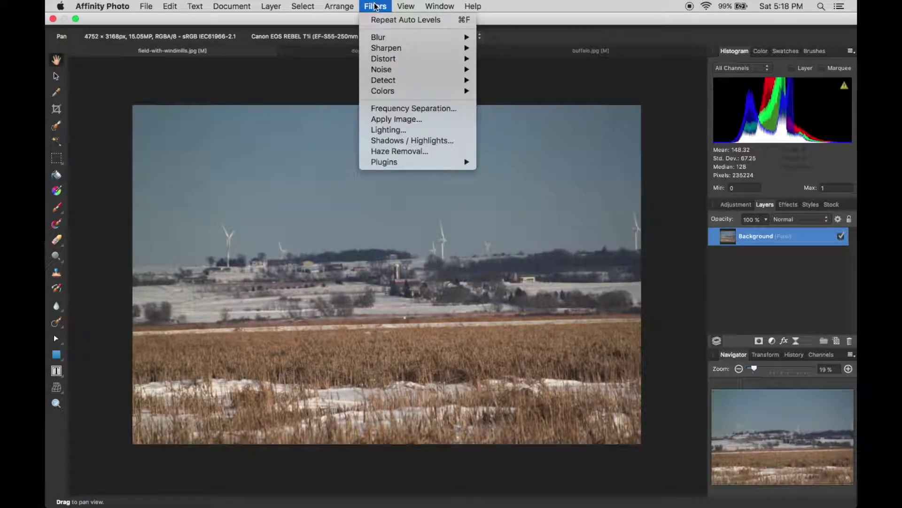
mouse_move(402, 94)
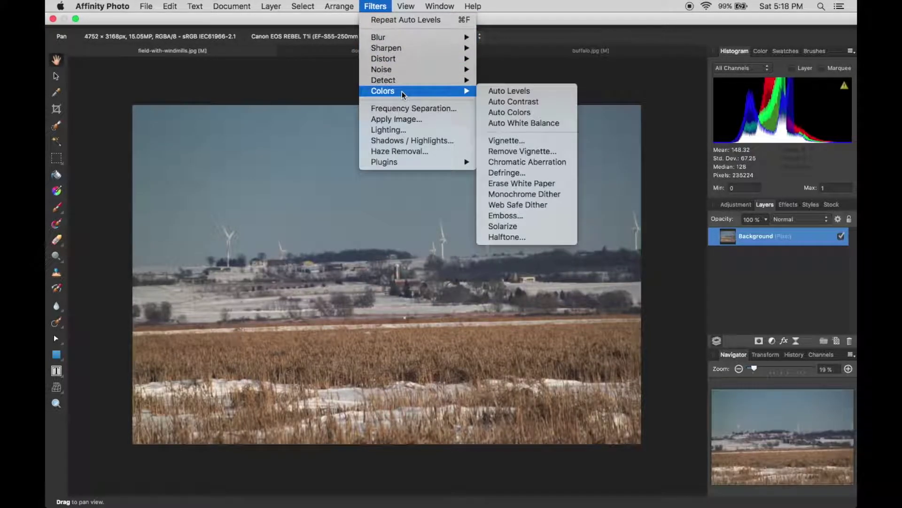
left_click(493, 94)
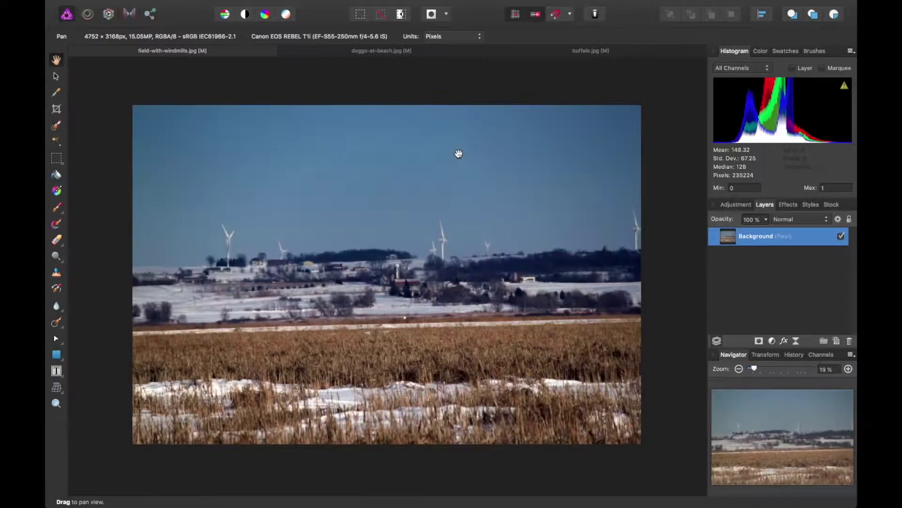
key("super+z")
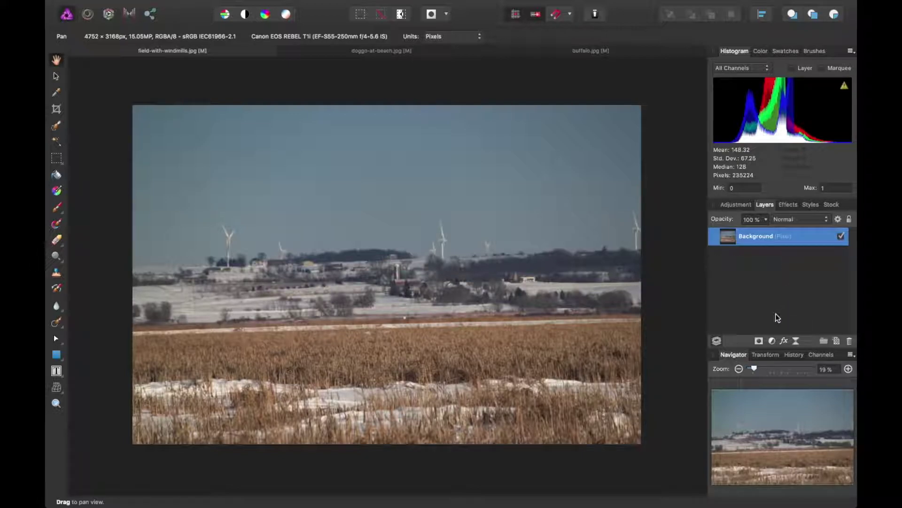
Step: Add a Levels adjustment layer over the windmill photo's Background, starting at Black 0%, White 100%, Gamma 1
left_click(772, 340)
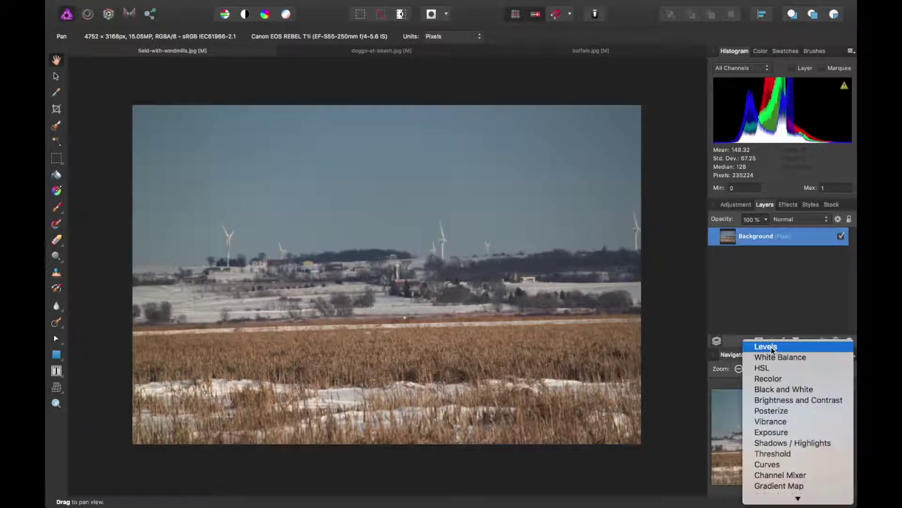
left_click(777, 327)
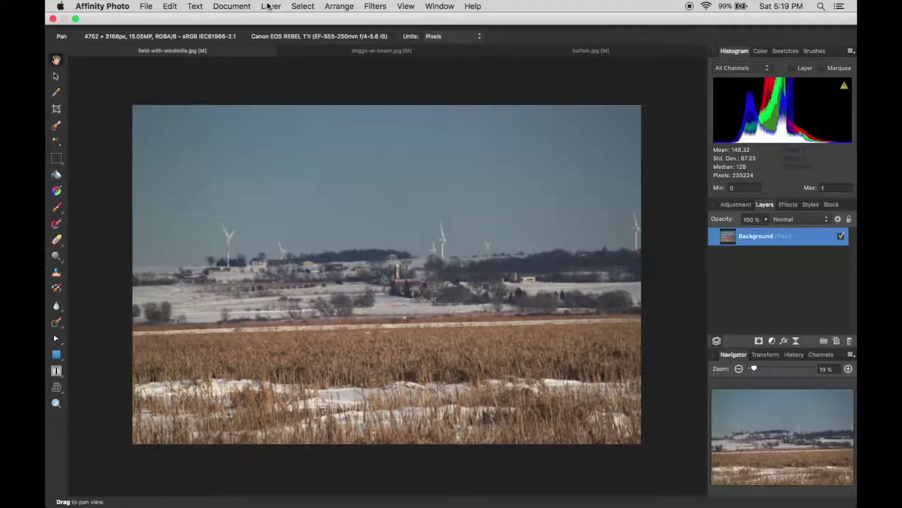
left_click(271, 6)
mouse_move(347, 103)
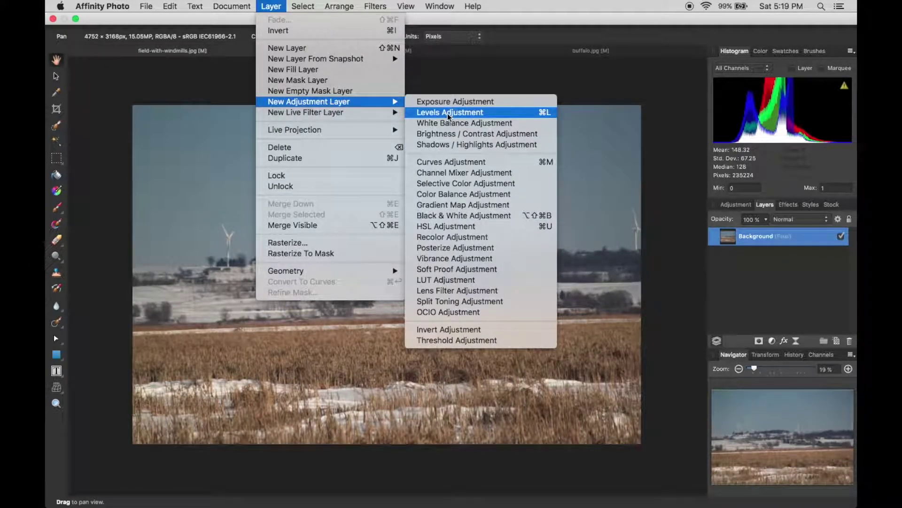
left_click(533, 115)
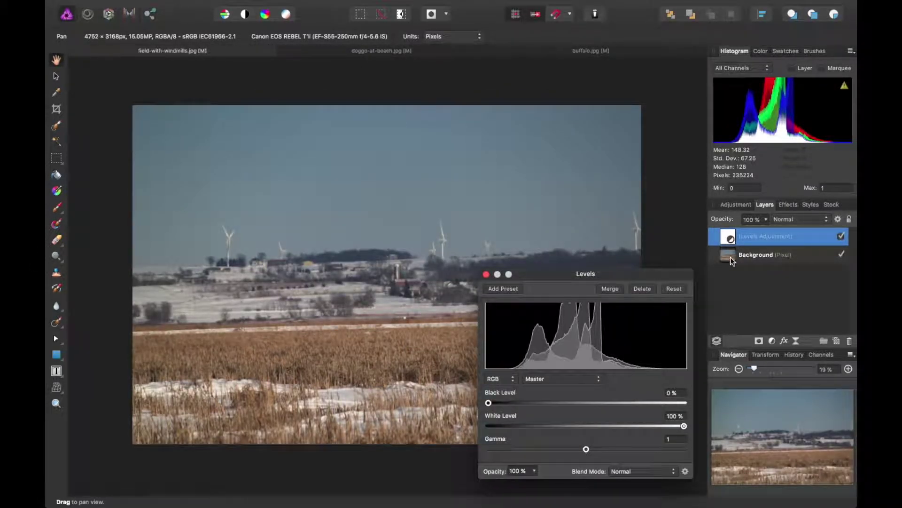
Step: Set the windmill Levels to Black 13% and White 87%, moving the settings panel off the photo
left_click_drag(664, 276, 665, 145)
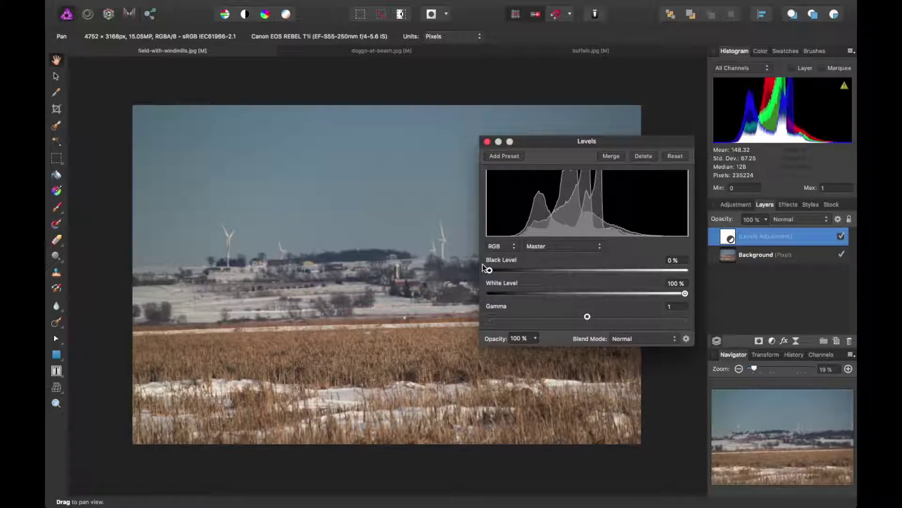
left_click_drag(490, 270, 514, 270)
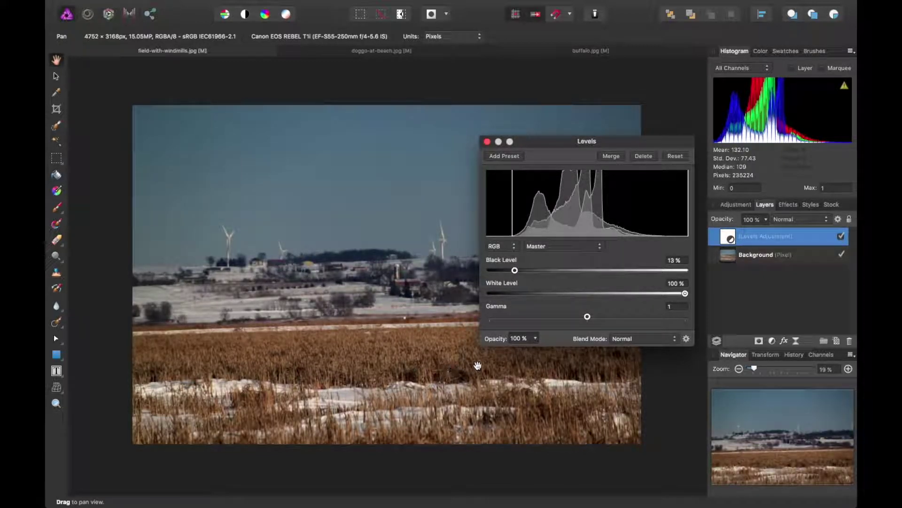
left_click_drag(685, 294, 660, 295)
left_click_drag(617, 140, 723, 118)
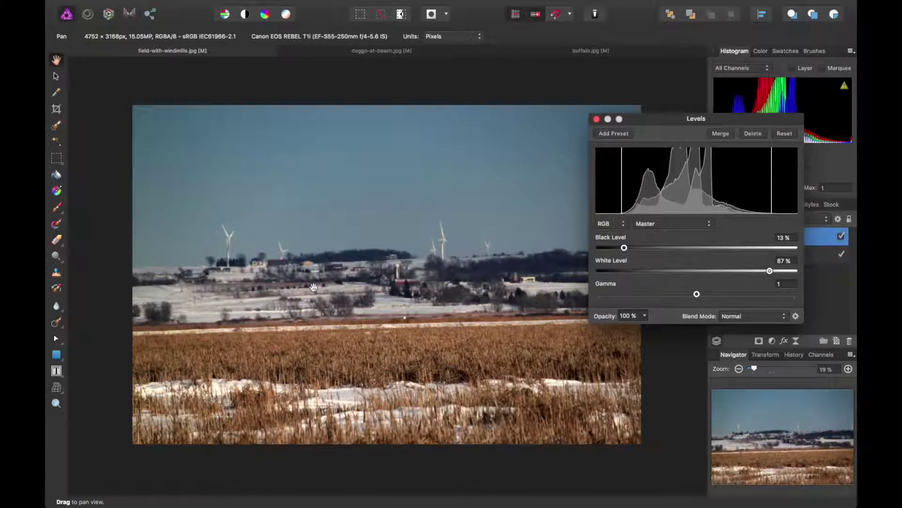
Step: Keep the RGB colour model and raise the Red channel's black level
left_click(605, 225)
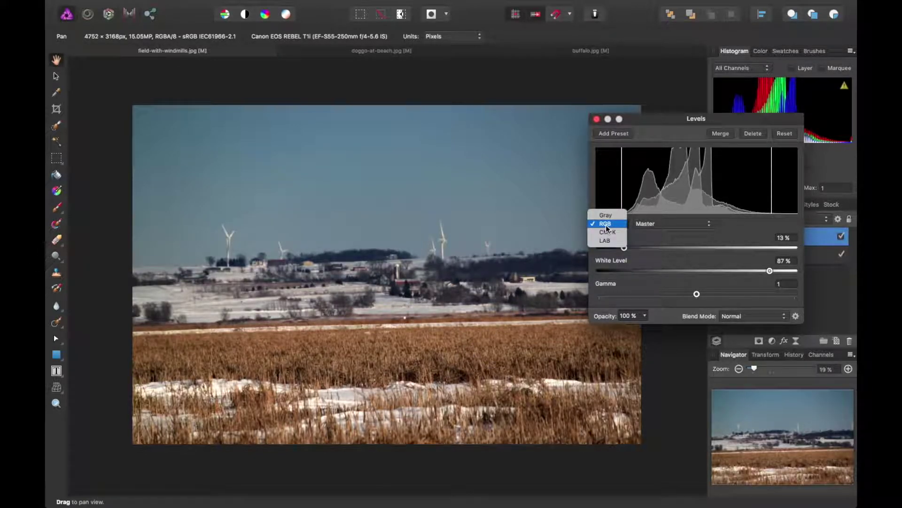
left_click(606, 224)
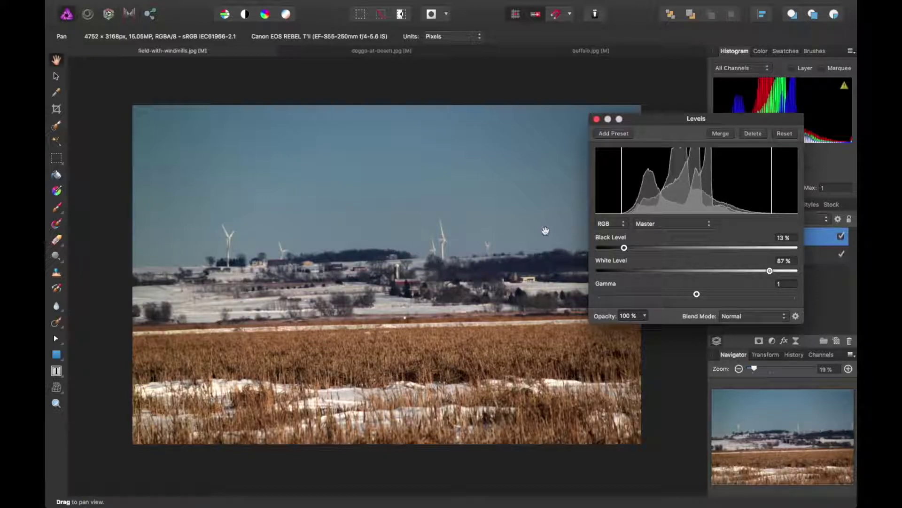
left_click(651, 226)
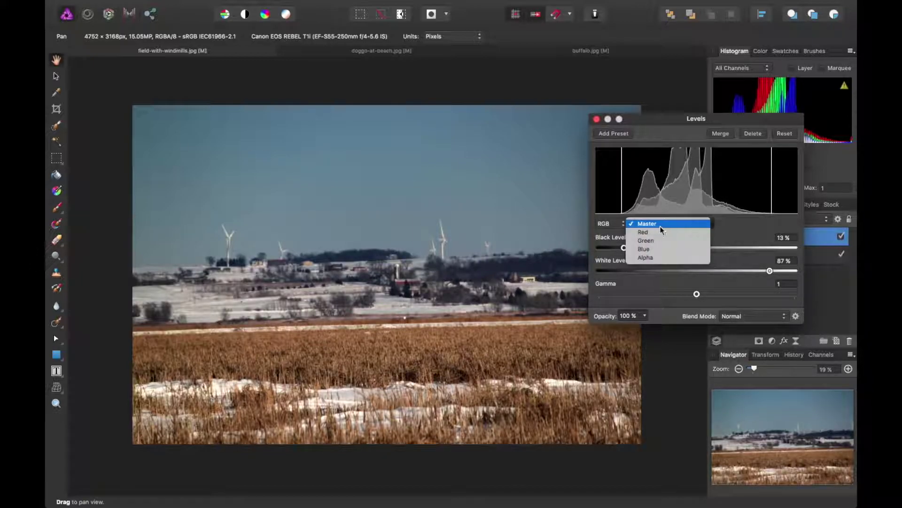
left_click(684, 230)
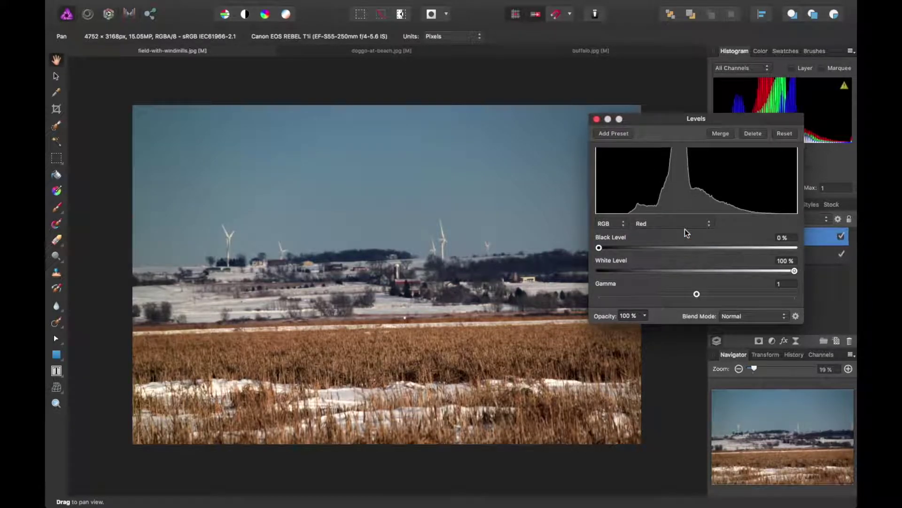
left_click_drag(600, 249, 622, 247)
Step: Check the Green channel without changing it, then return to the Master levels
left_click(647, 223)
left_click(648, 234)
left_click(646, 224)
left_click(647, 203)
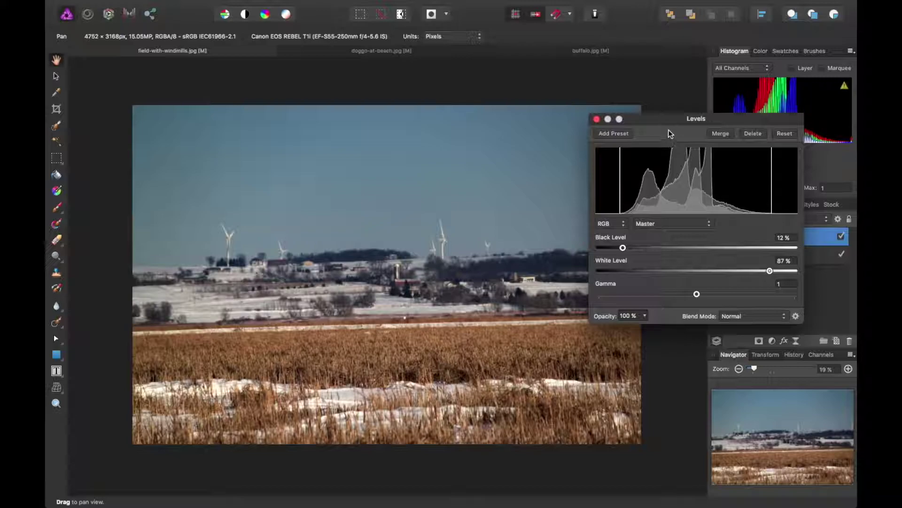
Step: Fine-tune the master levels to White 86% and settle Black at 11%
mouse_move(666, 123)
left_mouse_down()
mouse_move(605, 124)
mouse_move(671, 110)
left_mouse_up()
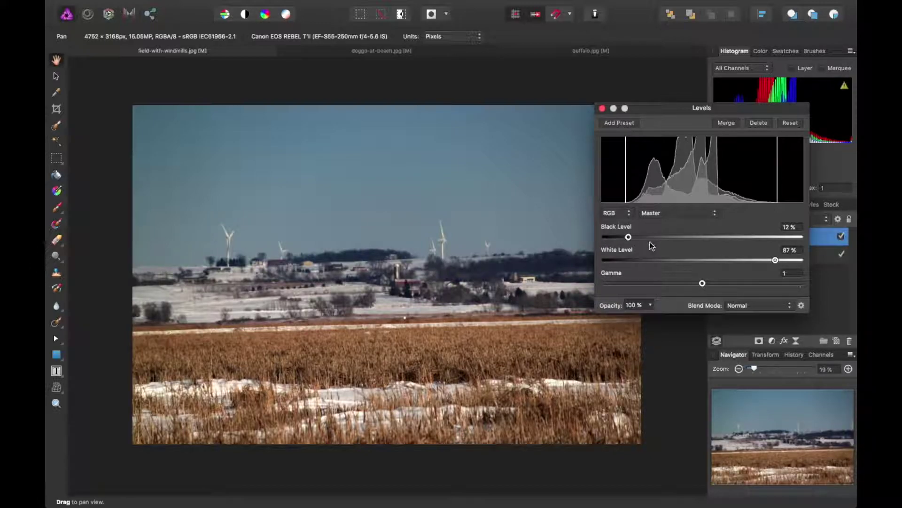
mouse_move(776, 261)
left_mouse_down()
mouse_move(763, 261)
mouse_move(773, 262)
left_mouse_up()
mouse_move(628, 237)
left_mouse_down()
mouse_move(617, 238)
mouse_move(630, 239)
left_mouse_up()
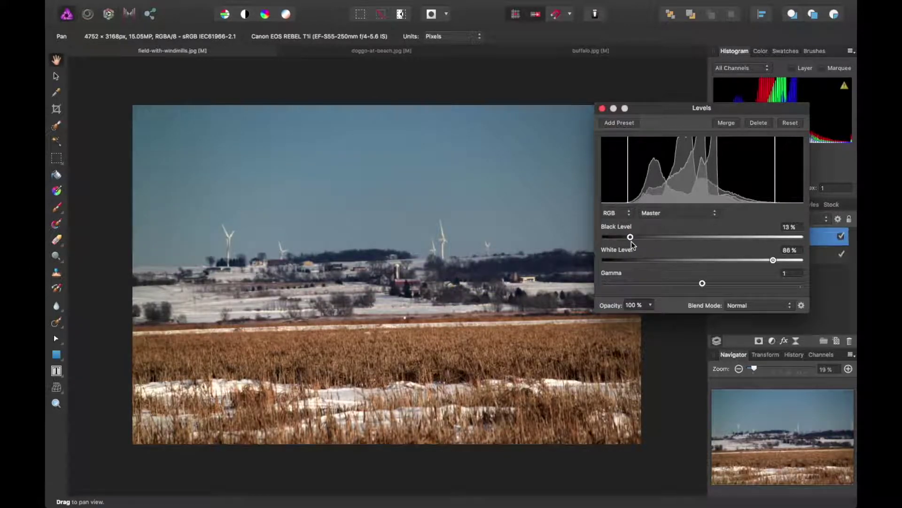
mouse_move(630, 237)
left_mouse_down()
mouse_move(698, 239)
mouse_move(616, 238)
mouse_move(627, 236)
left_mouse_up()
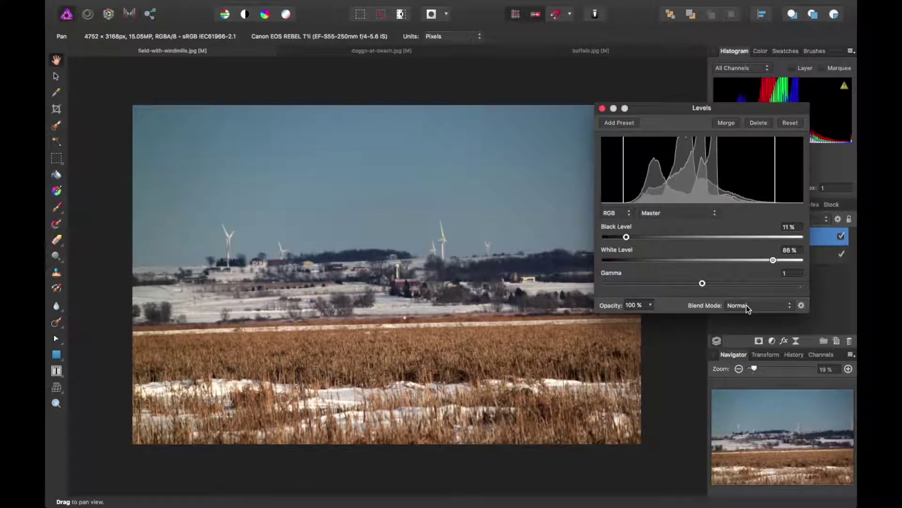
Step: Preview blend modes but keep Normal, and set the Levels gamma to 1.046
left_click(760, 308)
mouse_move(705, 281)
left_mouse_down()
mouse_move(728, 284)
mouse_move(672, 284)
mouse_move(731, 286)
mouse_move(707, 284)
left_mouse_up()
left_click_drag(628, 238, 629, 236)
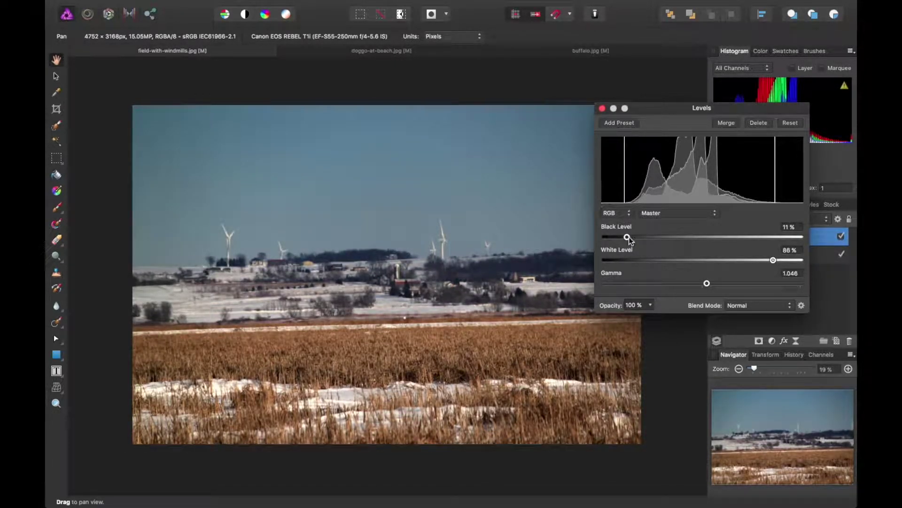
Step: Raise the Blue channel's black level slightly and set its white level to 90%, then close Levels
left_click(670, 214)
left_click(635, 239)
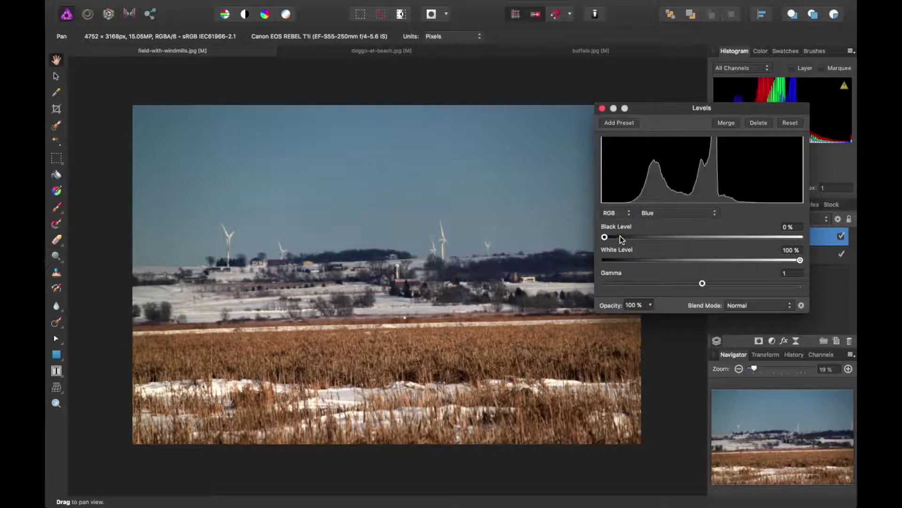
left_click_drag(605, 236, 616, 236)
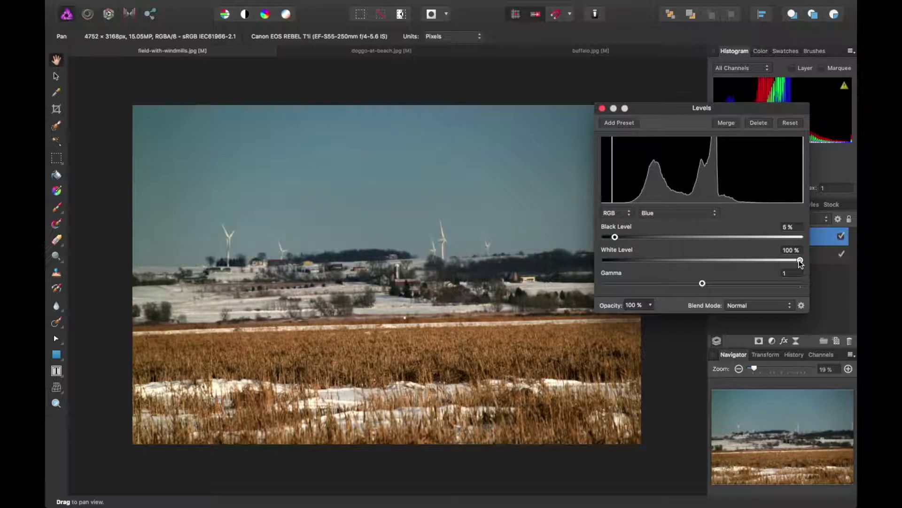
left_click_drag(801, 261, 783, 262)
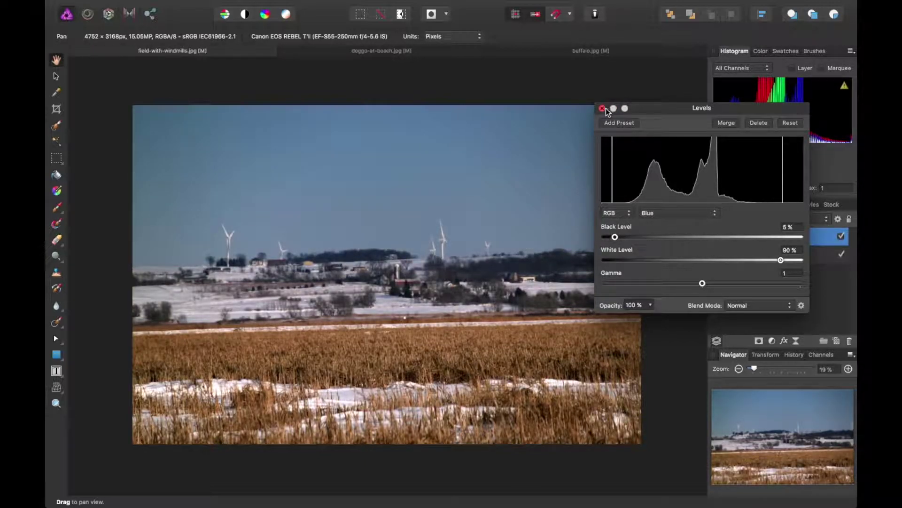
left_click(601, 108)
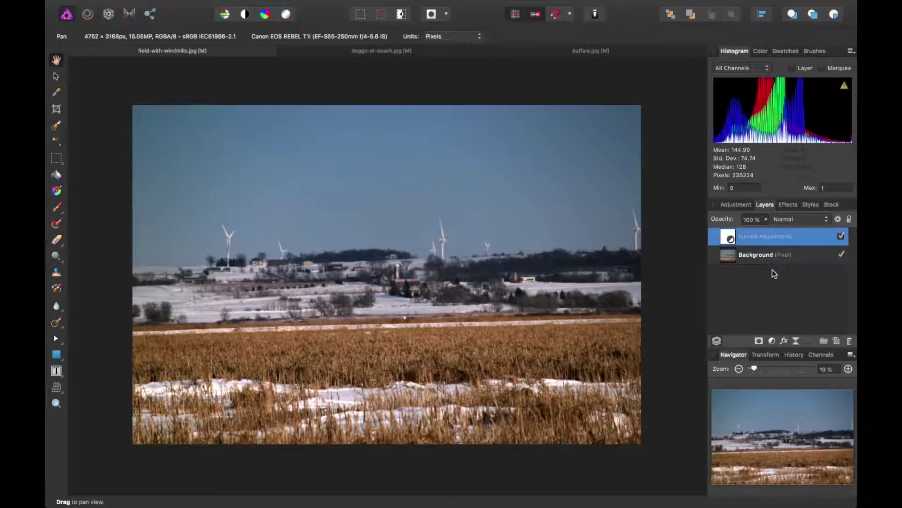
Step: Toggle the Levels adjustment off and on to compare before and after
left_click(841, 236)
left_click(842, 236)
left_click(841, 237)
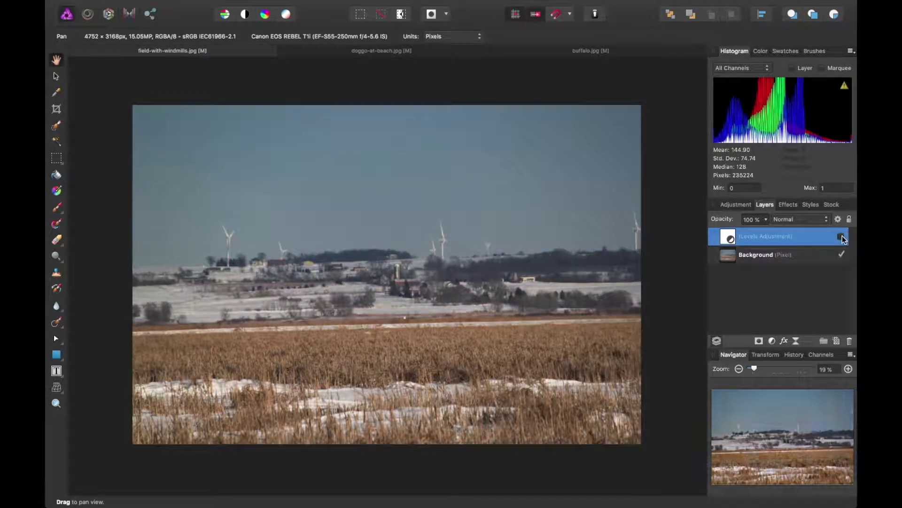
left_click(842, 237)
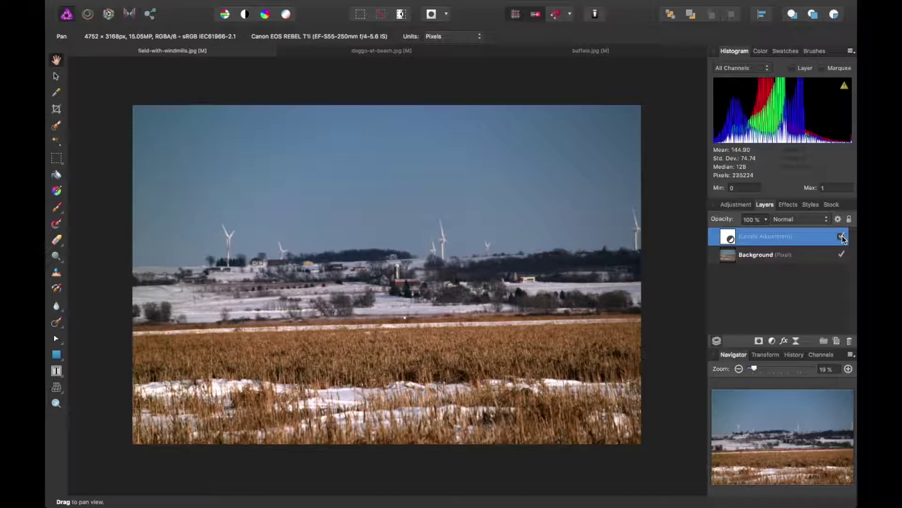
left_click(841, 236)
left_click(841, 236)
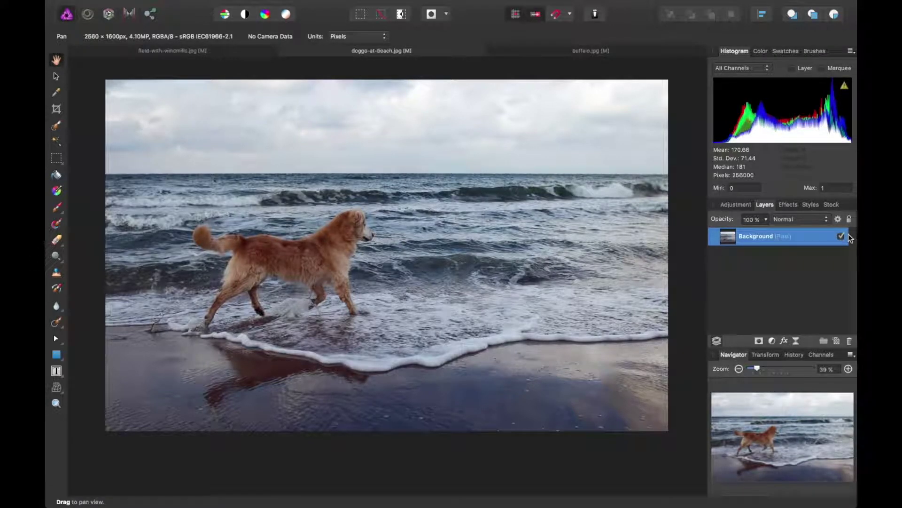
left_click(223, 15)
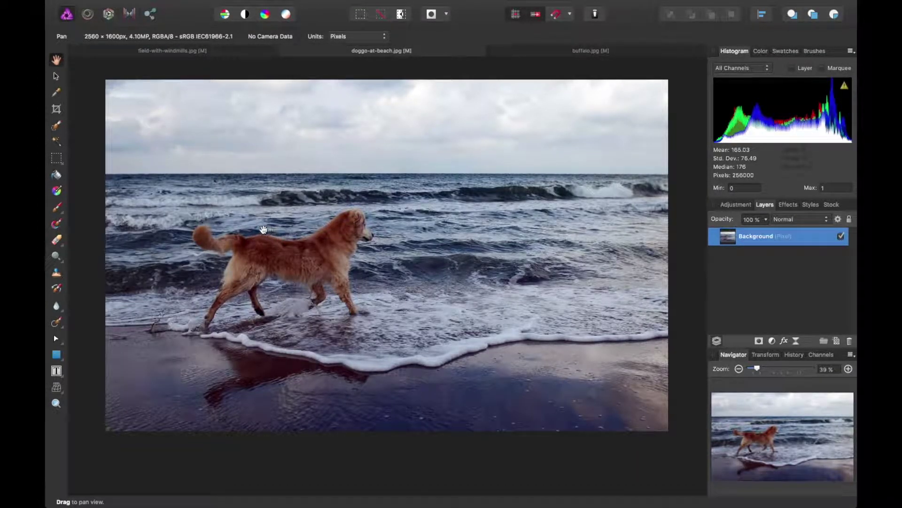
key("super+z")
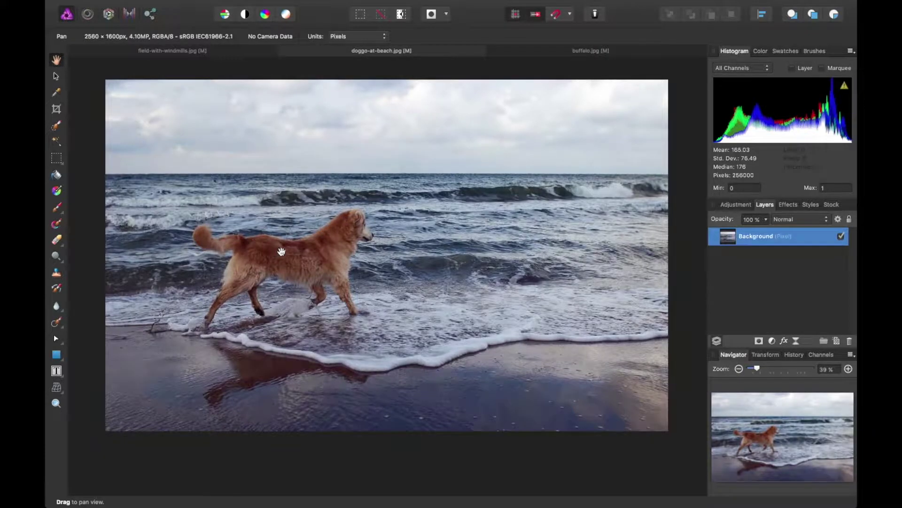
mouse_move(293, 2)
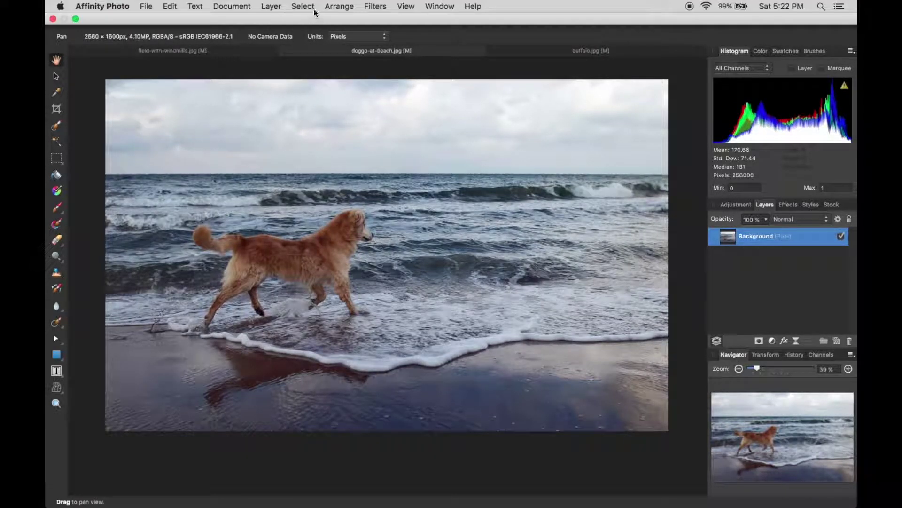
Step: Add a Levels layer to the beach dog photo with Black 2%, White 81%, Gamma 1.04
left_click(369, 3)
key("super+l")
left_click_drag(588, 40, 616, 66)
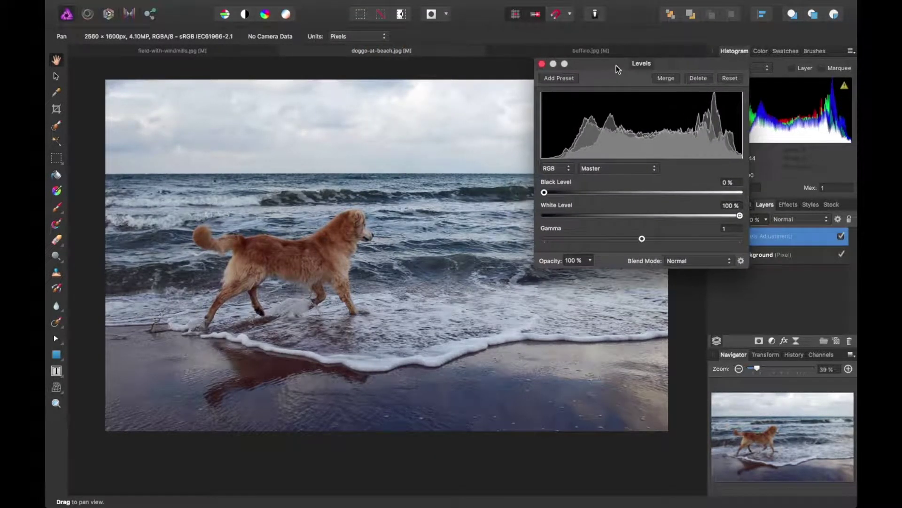
left_click_drag(545, 192, 547, 193)
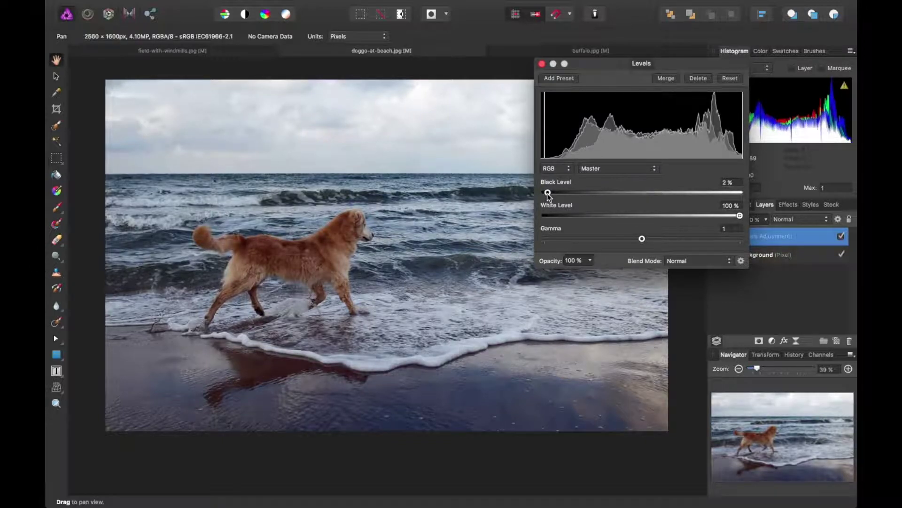
left_click_drag(739, 220, 701, 210)
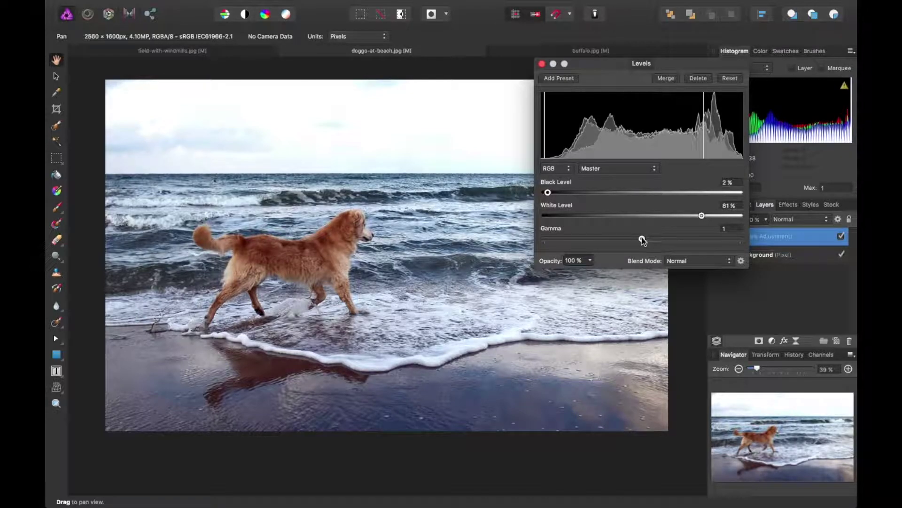
left_click_drag(642, 240, 646, 239)
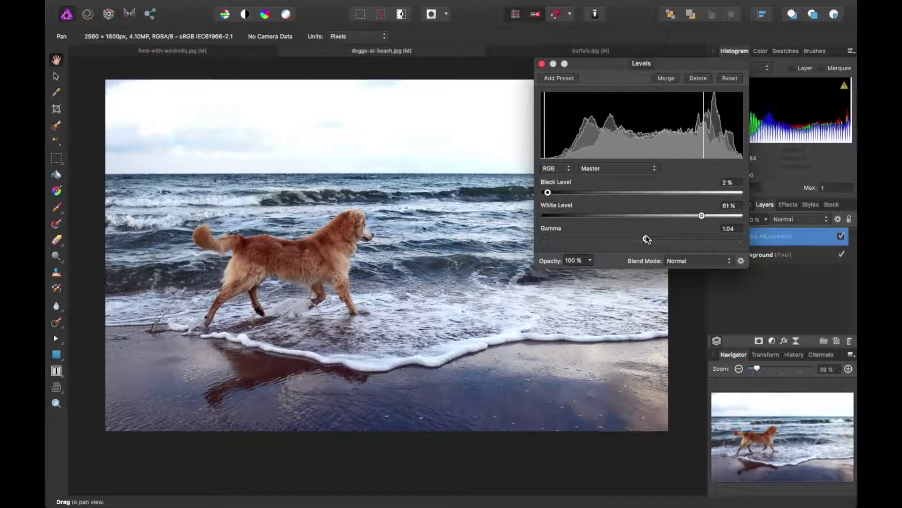
Step: Raise the Blue channel's black level to 6% and lower its white level
left_click(638, 173)
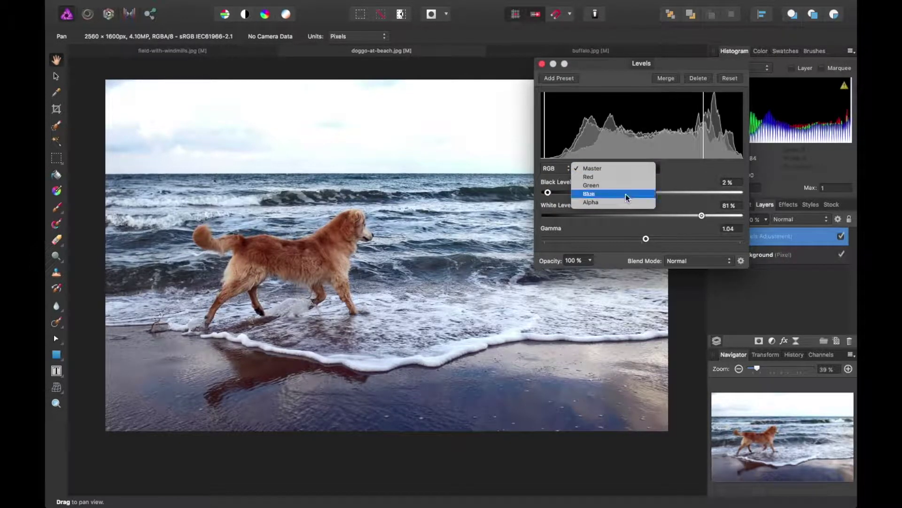
left_click(625, 194)
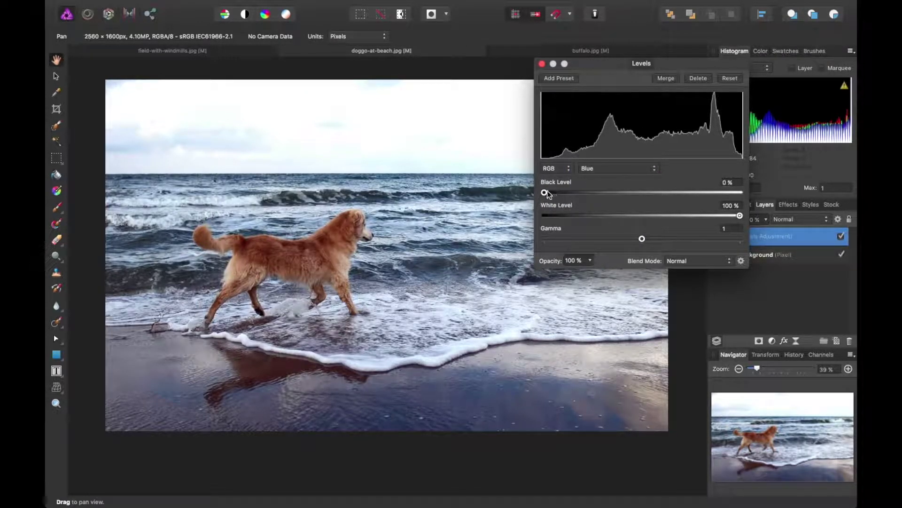
left_click_drag(547, 194, 559, 193)
mouse_move(740, 216)
left_mouse_down()
mouse_move(719, 218)
mouse_move(738, 214)
left_mouse_up()
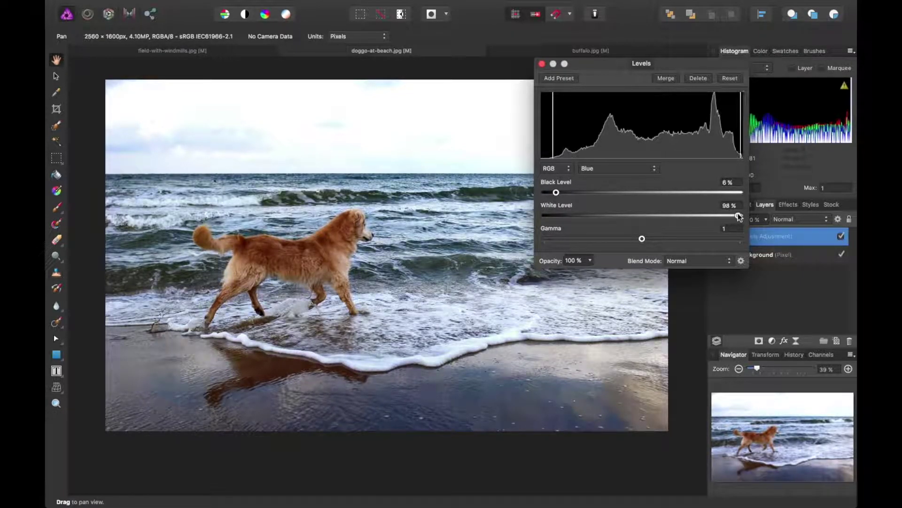
Step: Lower the Green channel's white level to 91%, leaving its black level at 0%
left_click(634, 171)
left_click(588, 156)
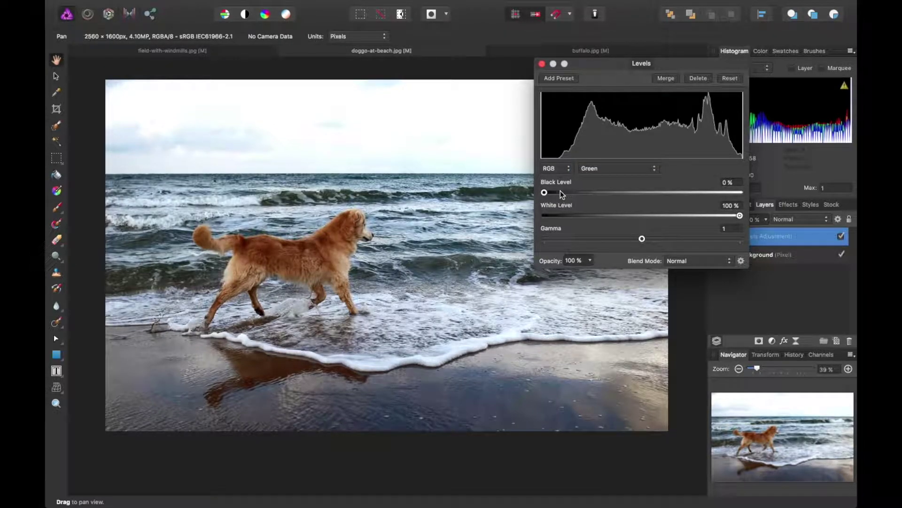
left_click_drag(582, 199, 546, 192)
mouse_move(739, 216)
left_mouse_down()
mouse_move(675, 212)
mouse_move(723, 215)
left_mouse_up()
left_click_drag(547, 192, 545, 192)
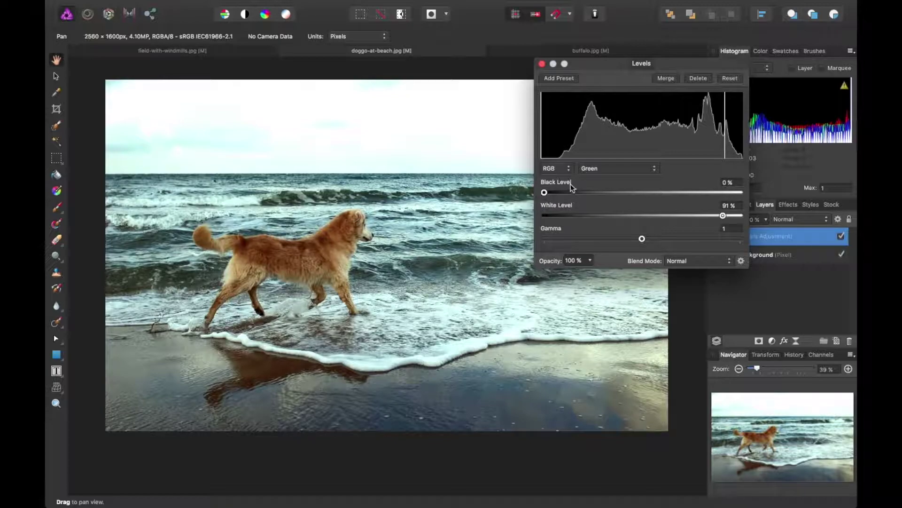
left_click(588, 169)
Step: Set the Red channel to Black 2%, White 84%, Gamma 1.023, and close Levels
left_click(588, 160)
left_click_drag(544, 192, 548, 192)
left_click_drag(740, 216, 709, 215)
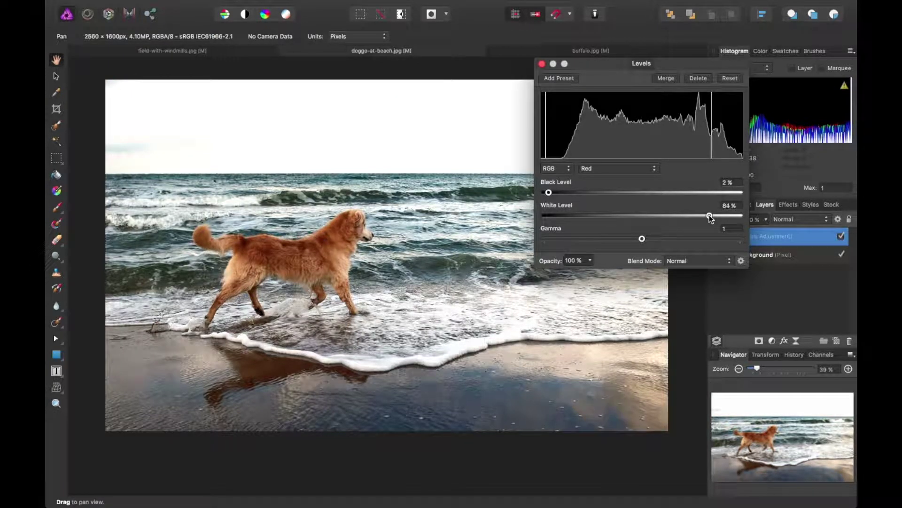
left_click_drag(643, 240, 645, 240)
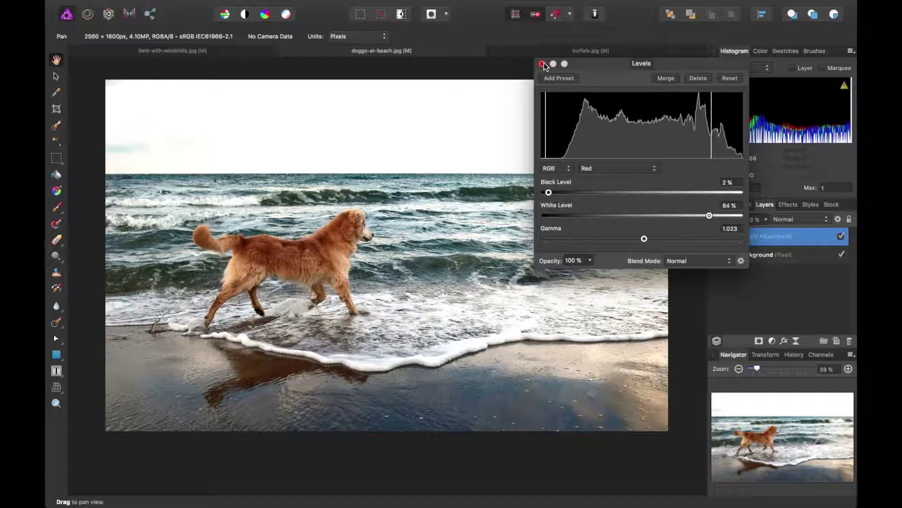
left_click(542, 64)
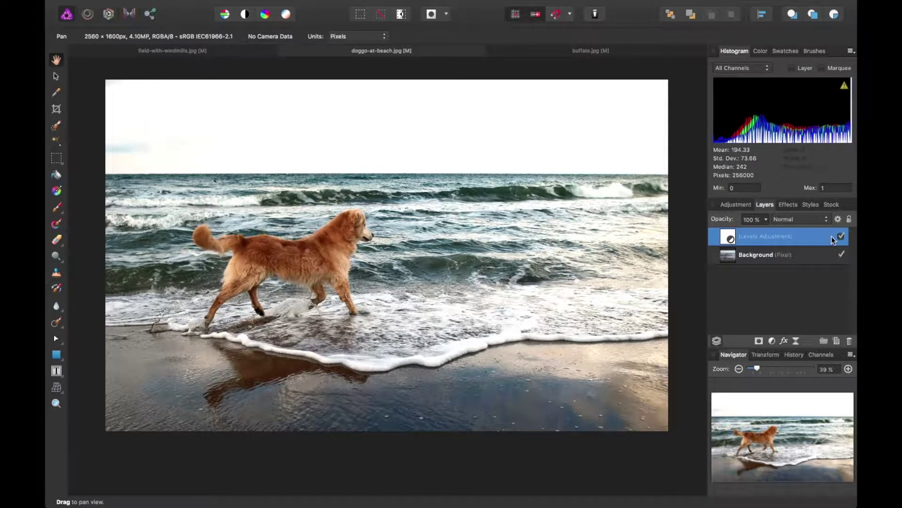
Step: Check the histogram's channel options, keeping it on all channels
mouse_move(768, 138)
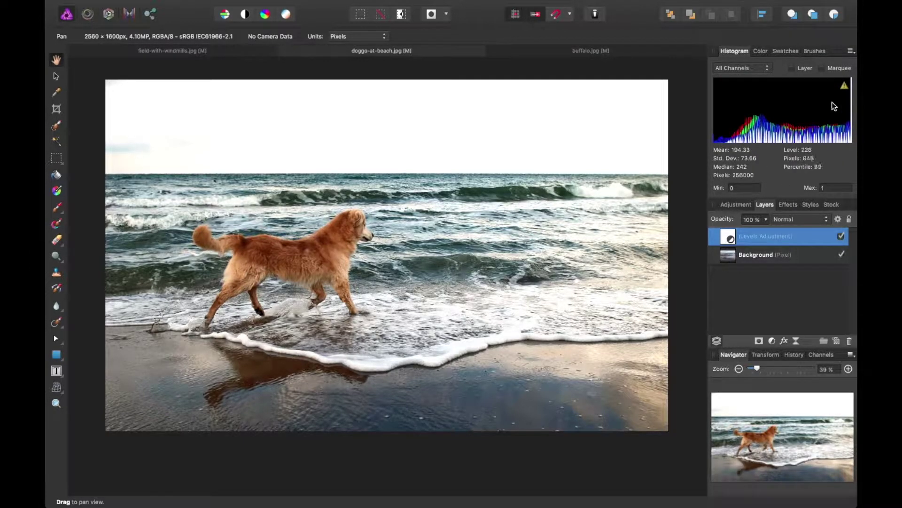
left_click(766, 71)
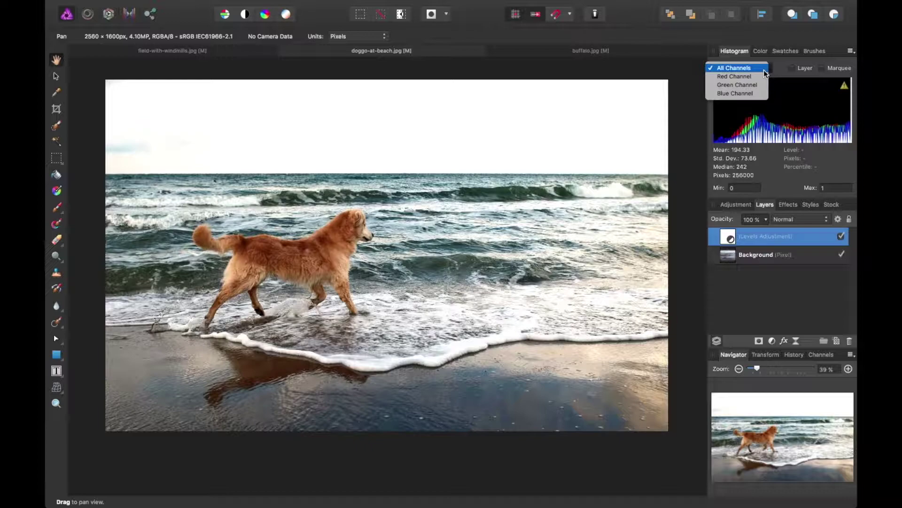
left_click(785, 84)
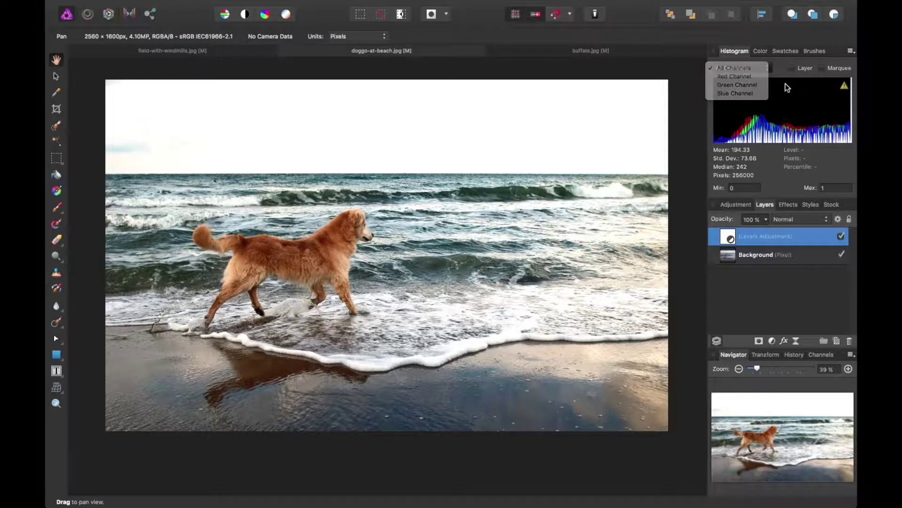
Step: Toggle the dog photo's Levels adjustment off and on to compare, then switch to buffalo.jpg
left_click(841, 237)
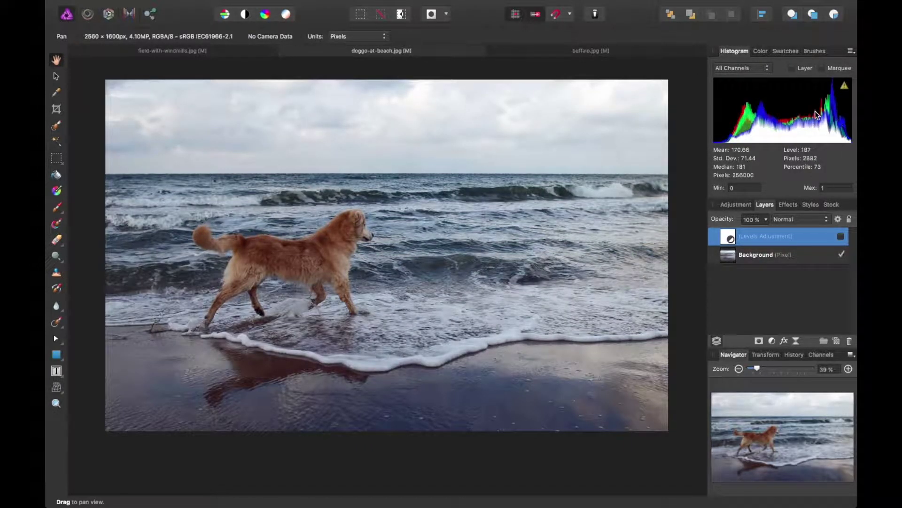
left_click(842, 236)
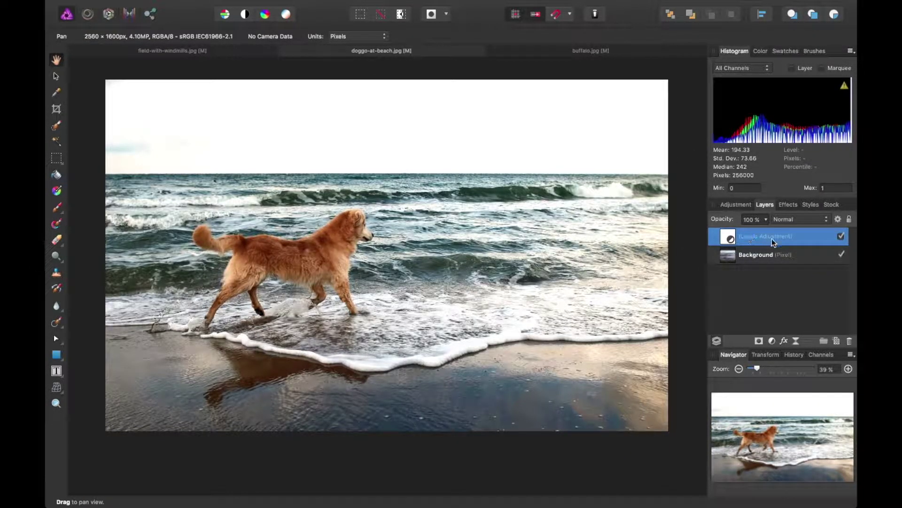
left_click(842, 237)
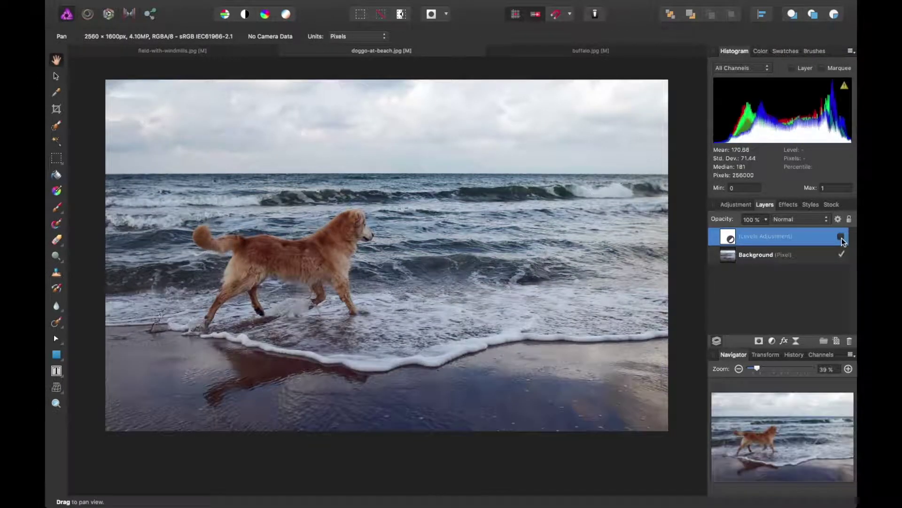
left_click(842, 236)
left_click(550, 49)
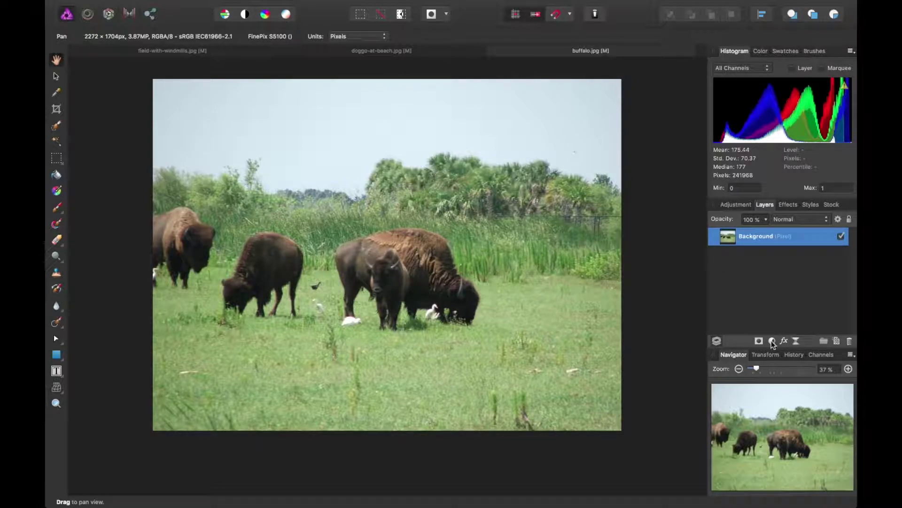
Step: Auto-correct the buffalo photo, then add a Levels layer with master White at 93%
left_click(221, 16)
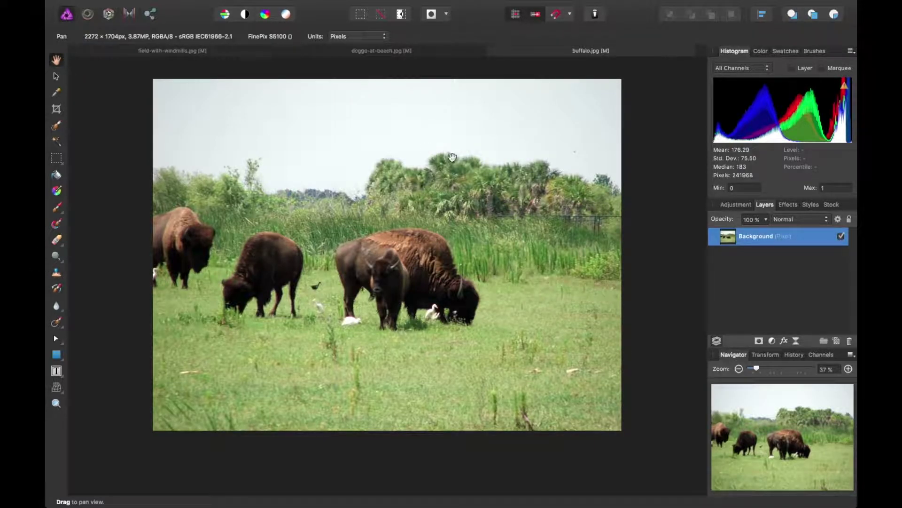
left_click(771, 340)
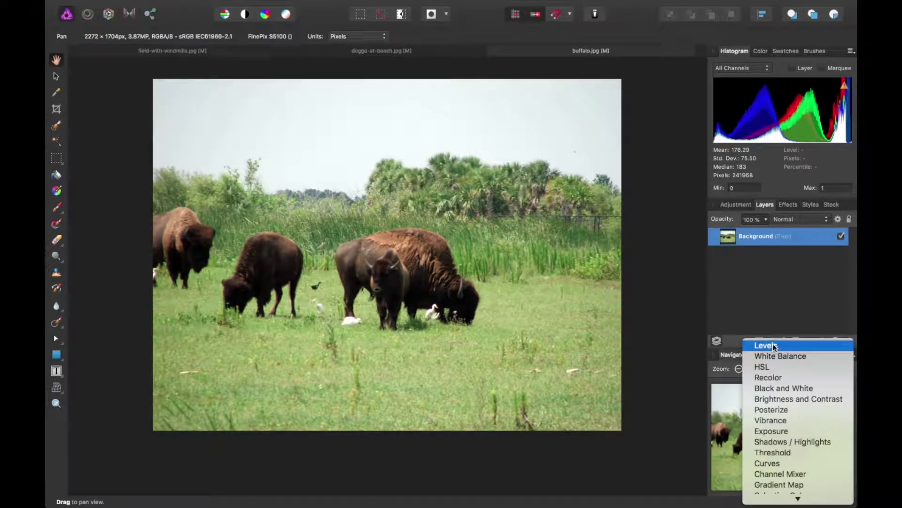
left_click(774, 345)
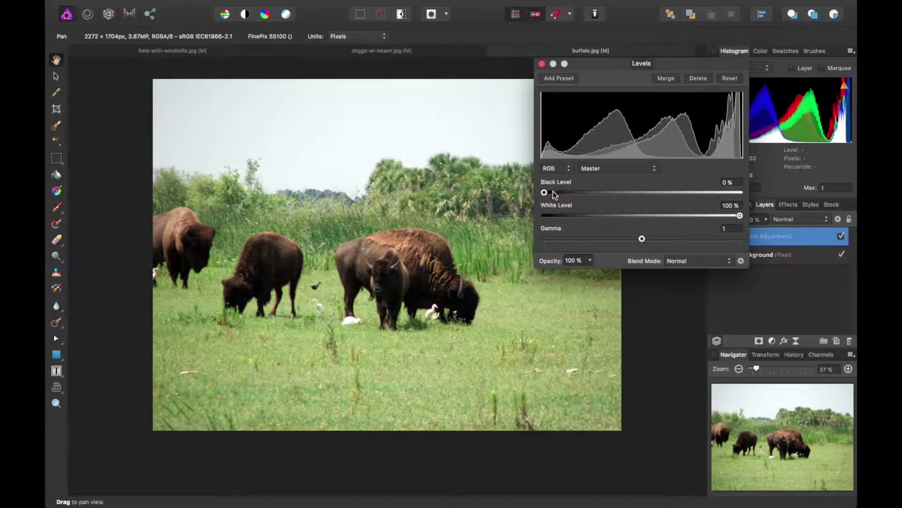
left_click_drag(554, 194, 534, 194)
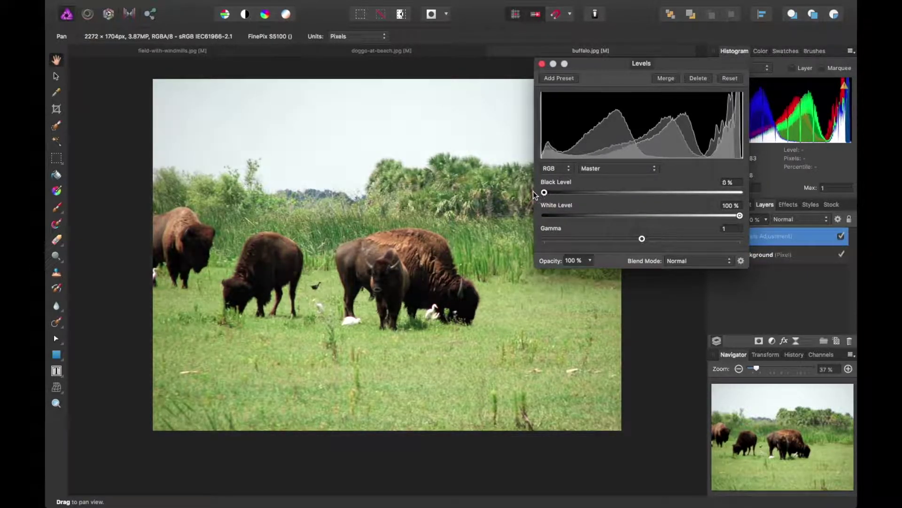
left_click_drag(740, 216, 719, 215)
Step: Experiment with the Green channel's white and black levels
left_click(620, 168)
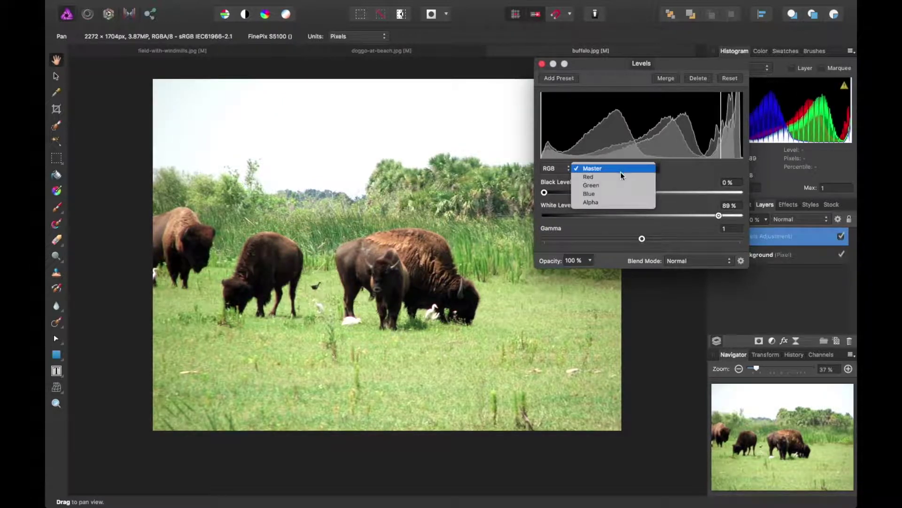
left_click(607, 185)
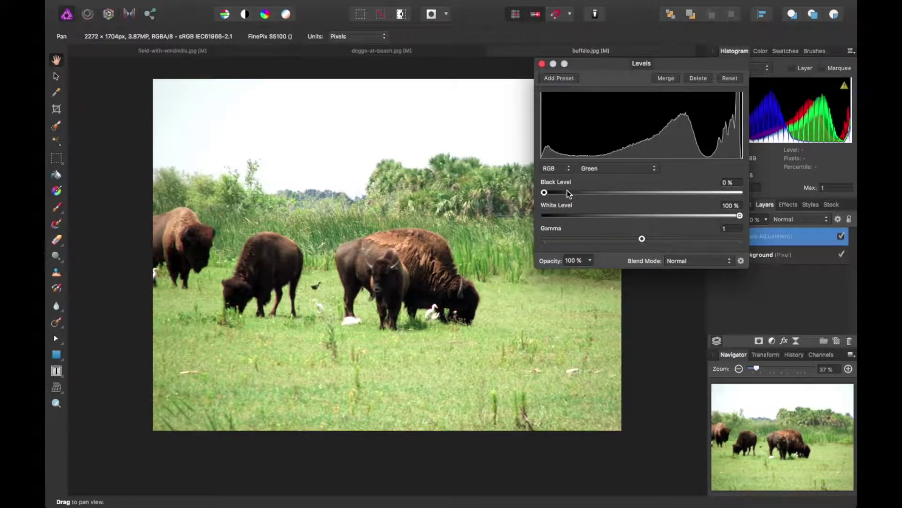
mouse_move(740, 215)
left_mouse_down()
mouse_move(700, 216)
mouse_move(740, 215)
left_mouse_up()
mouse_move(545, 192)
left_mouse_down()
mouse_move(575, 192)
mouse_move(563, 194)
left_mouse_up()
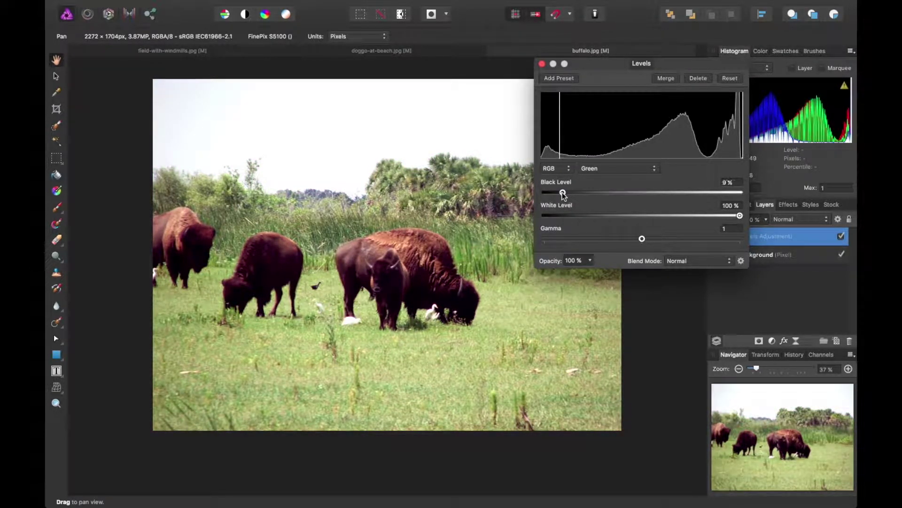
Step: Set the Red channel to Black 0% and White 89%, keeping opacity at 100%
left_click(618, 168)
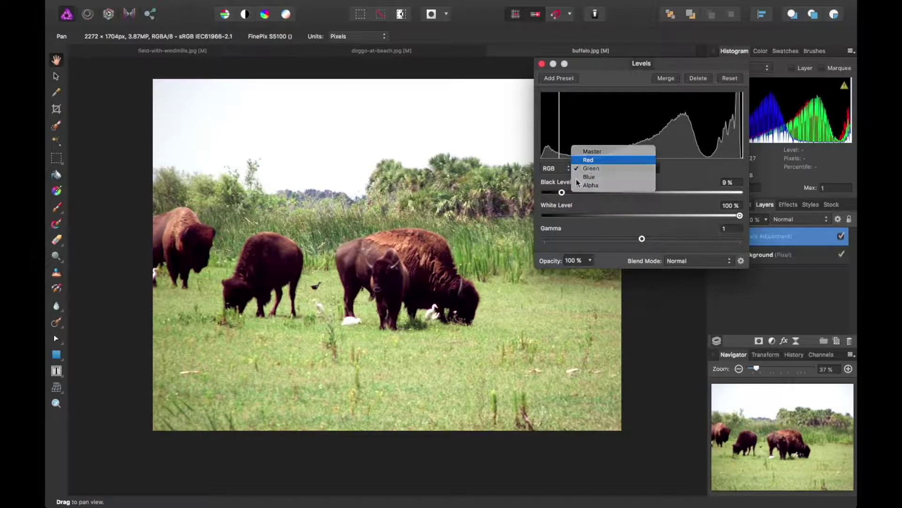
left_click_drag(564, 193, 536, 194)
left_click_drag(740, 216, 719, 215)
left_click_drag(710, 66, 776, 86)
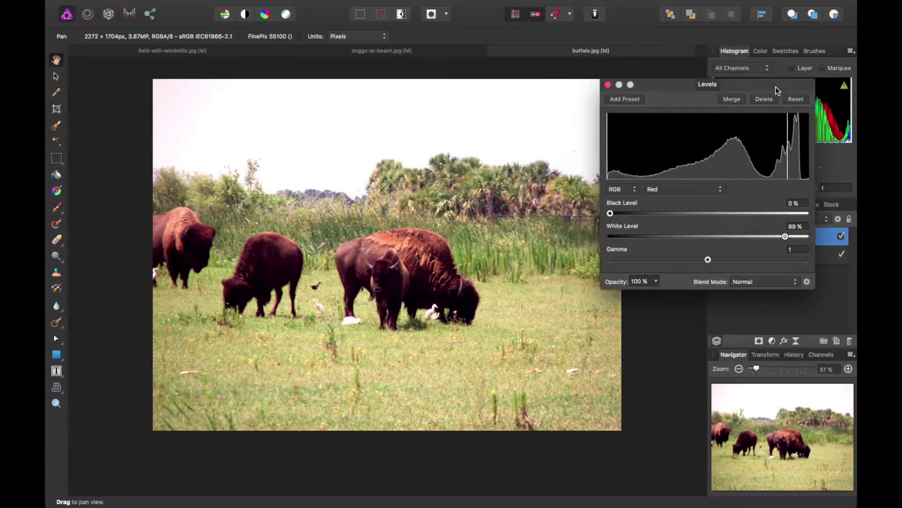
left_click(656, 281)
left_click_drag(642, 295, 695, 287)
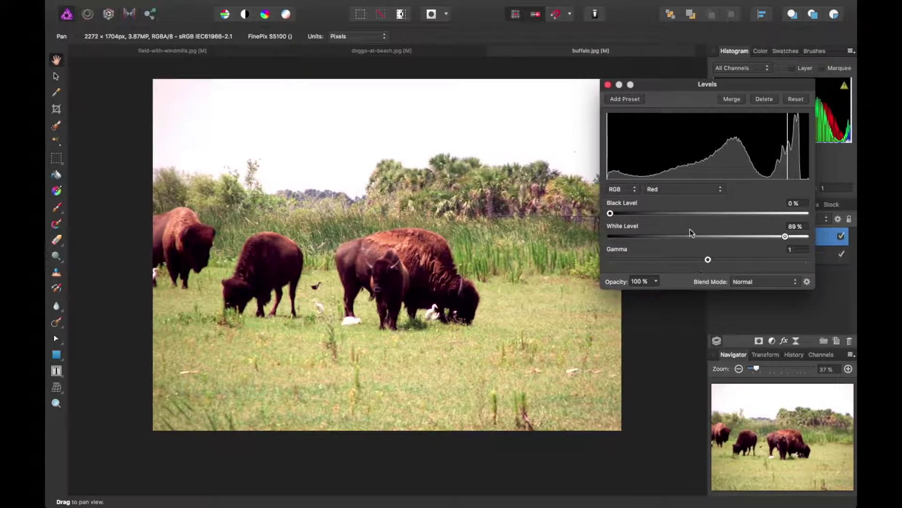
Step: In the Levels Blue channel, raise the black level slightly and lower the white level to about 84%
left_click(646, 189)
left_click(644, 203)
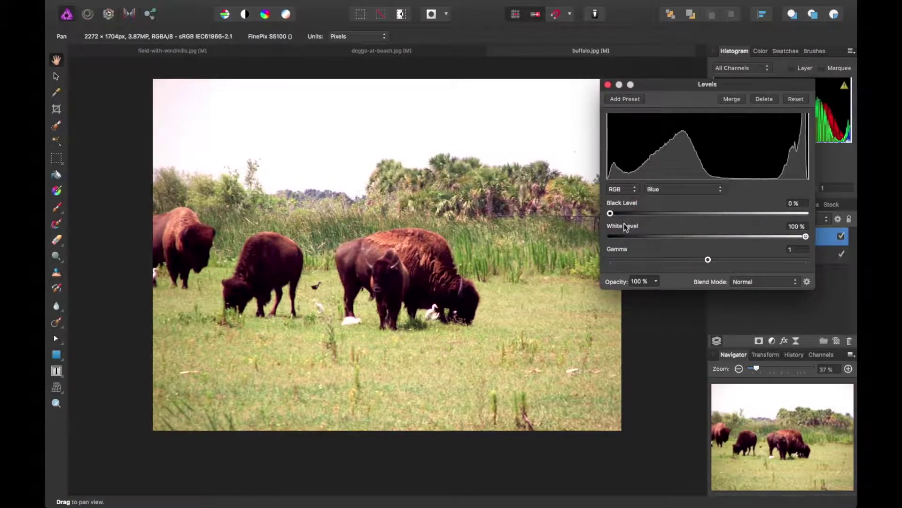
mouse_move(610, 213)
left_mouse_down()
mouse_move(630, 213)
mouse_move(620, 213)
left_mouse_up()
mouse_move(785, 236)
left_mouse_down()
mouse_move(792, 236)
mouse_move(774, 236)
left_mouse_up()
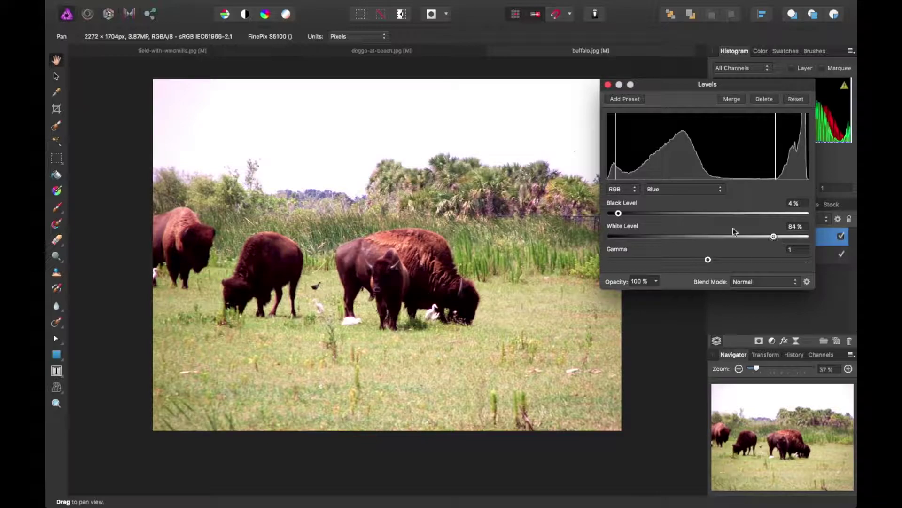
mouse_move(620, 215)
left_mouse_down()
mouse_move(609, 214)
mouse_move(627, 215)
left_mouse_up()
left_click_drag(726, 85, 675, 99)
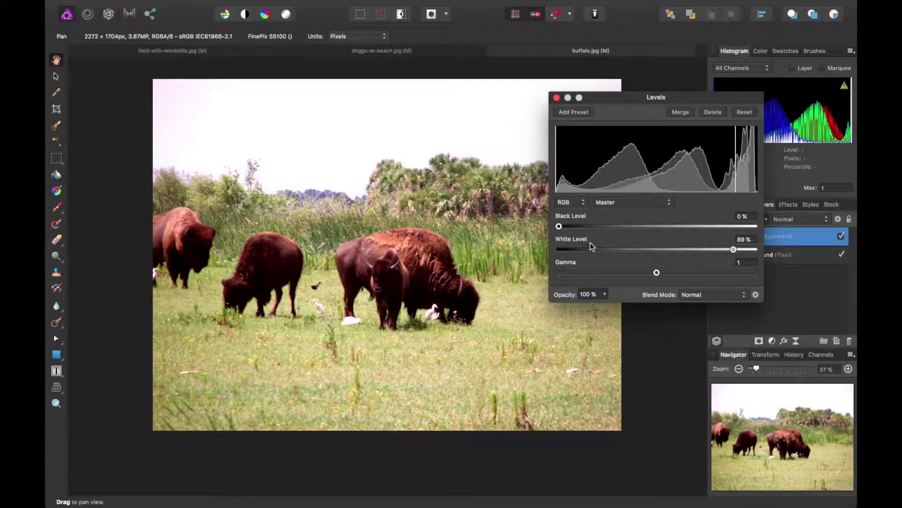
left_click_drag(633, 100, 635, 97)
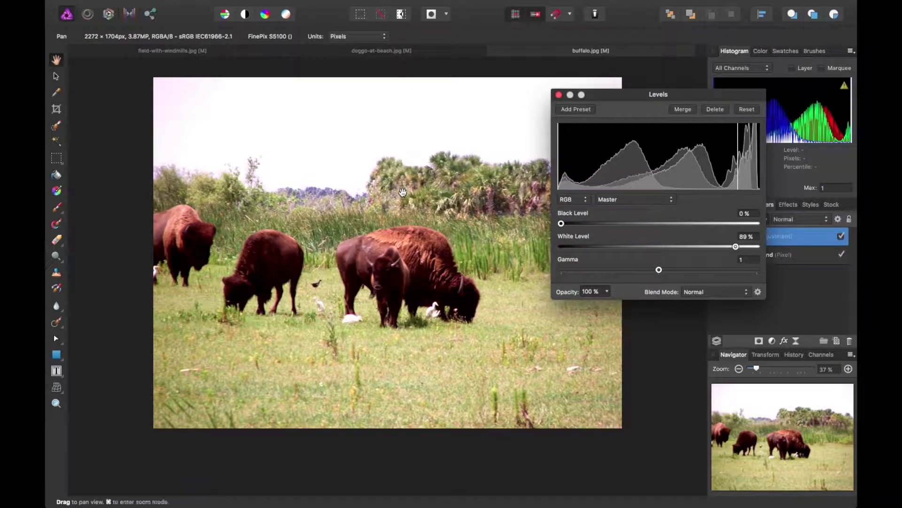
left_click_drag(403, 192, 336, 210)
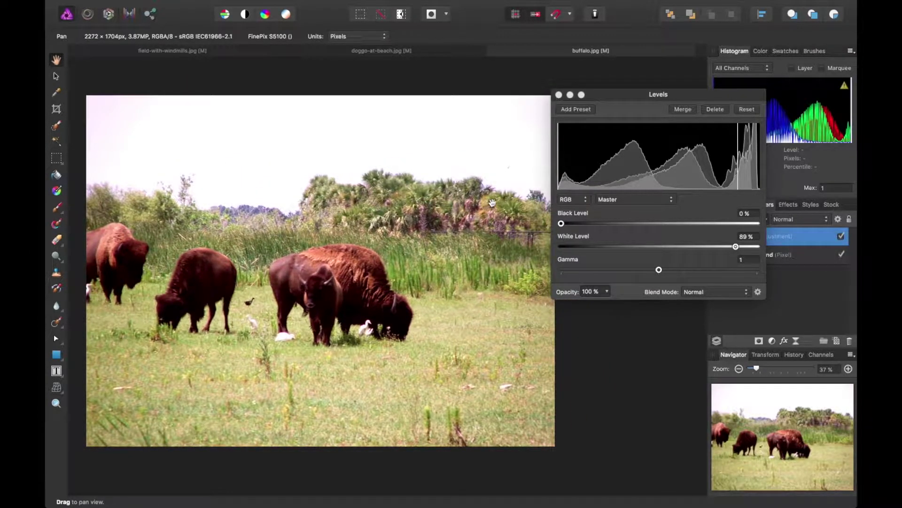
Step: Save the current Levels settings as a new preset named 'Buff'
left_click(588, 115)
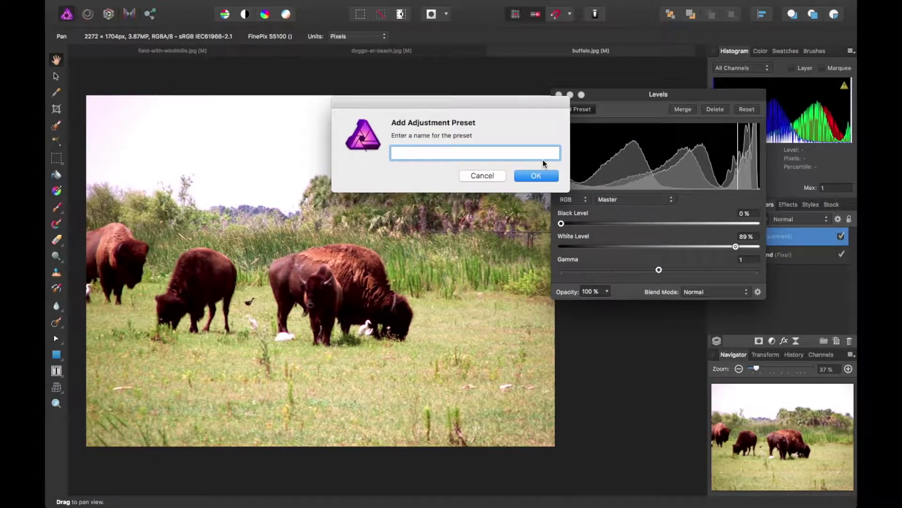
type("Buffalo")
key("Return")
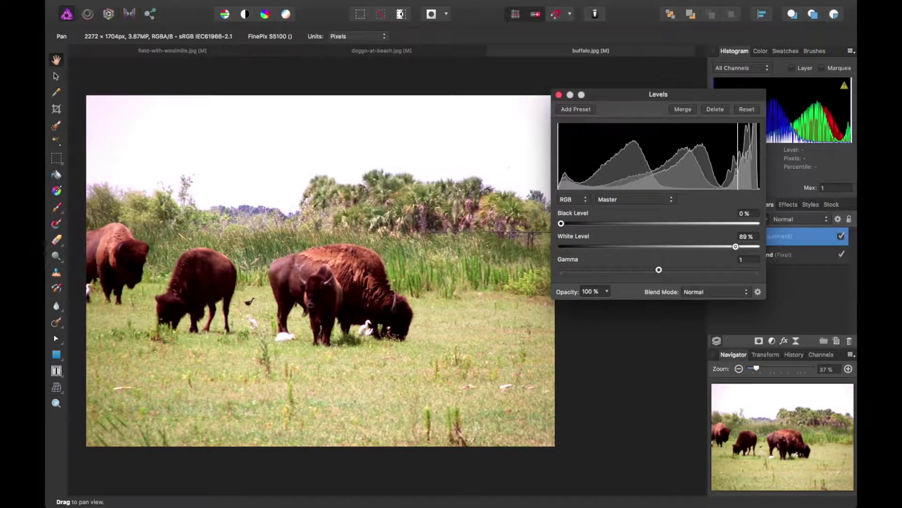
Step: Move the Levels panel aside, close it, and reopen it from the adjustment layer
left_click_drag(626, 99, 526, 103)
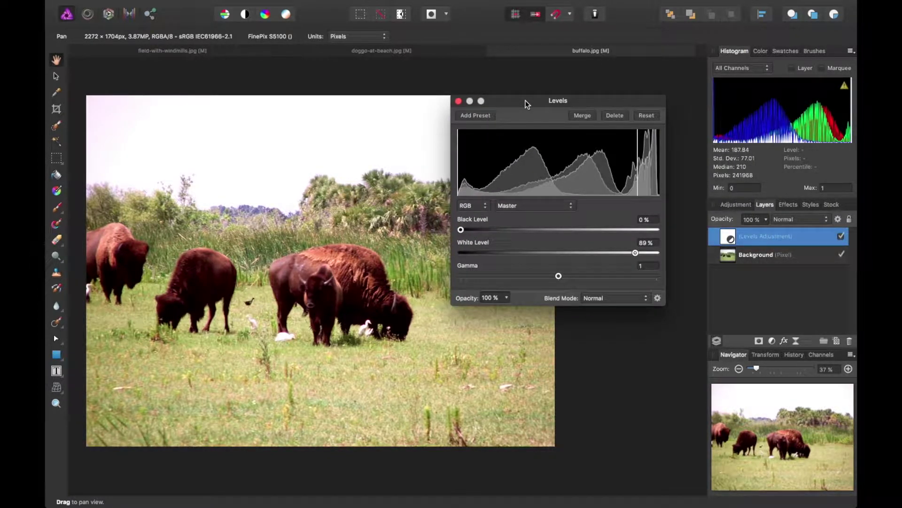
left_click(730, 237)
left_click(731, 237)
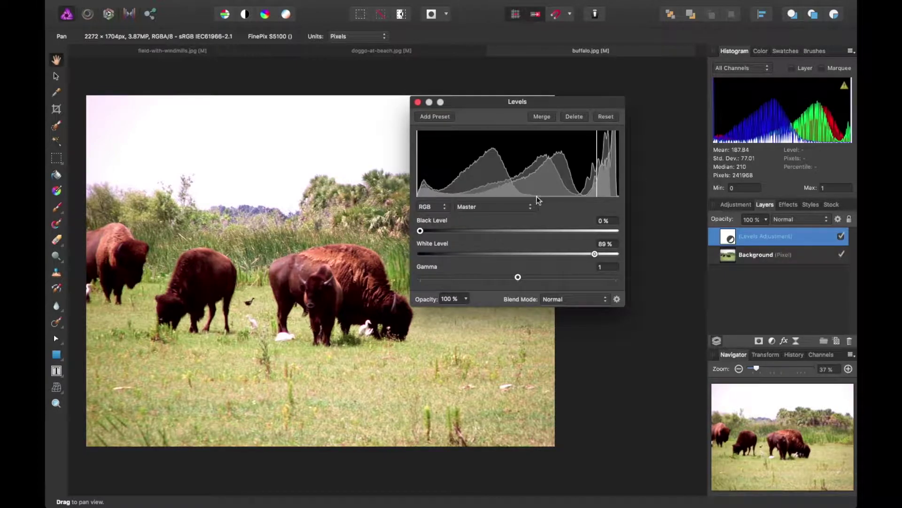
Step: In Blend Options, reshape the Source Layer range curve, fading highlights with its highlight end at 24%
left_click(617, 300)
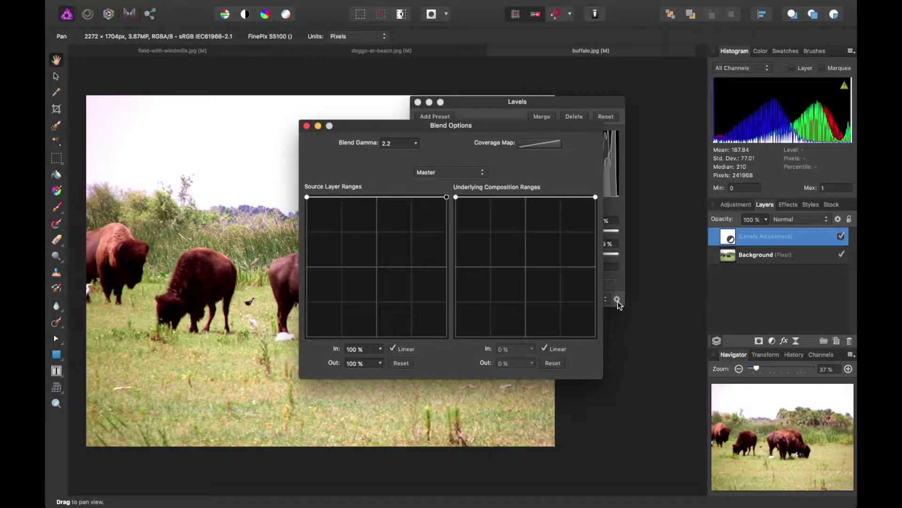
left_click_drag(488, 123, 617, 129)
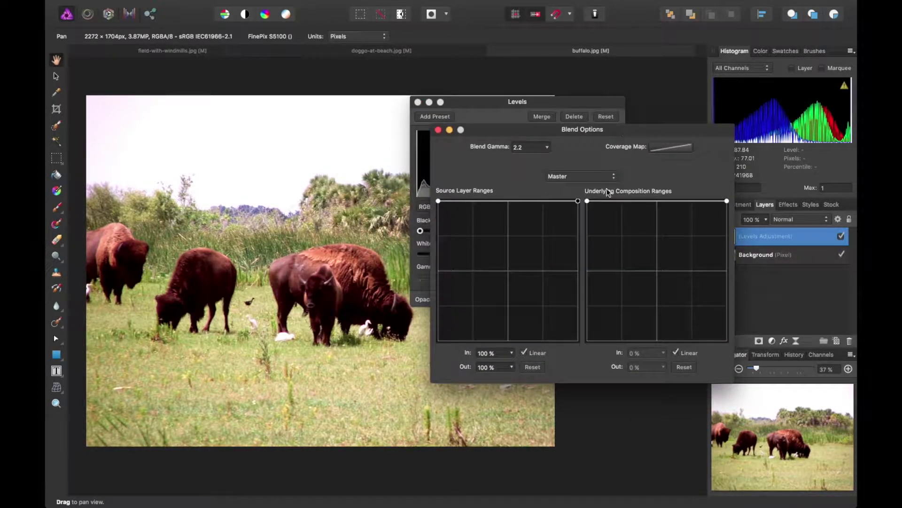
left_click_drag(578, 201, 581, 273)
mouse_move(511, 238)
left_mouse_down()
mouse_move(517, 229)
mouse_move(530, 234)
mouse_move(513, 231)
left_mouse_up()
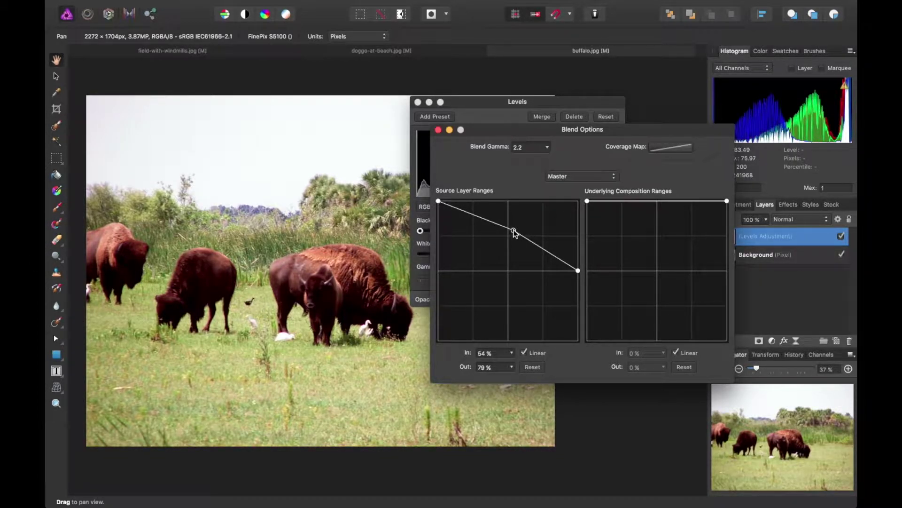
left_click_drag(577, 271, 583, 350)
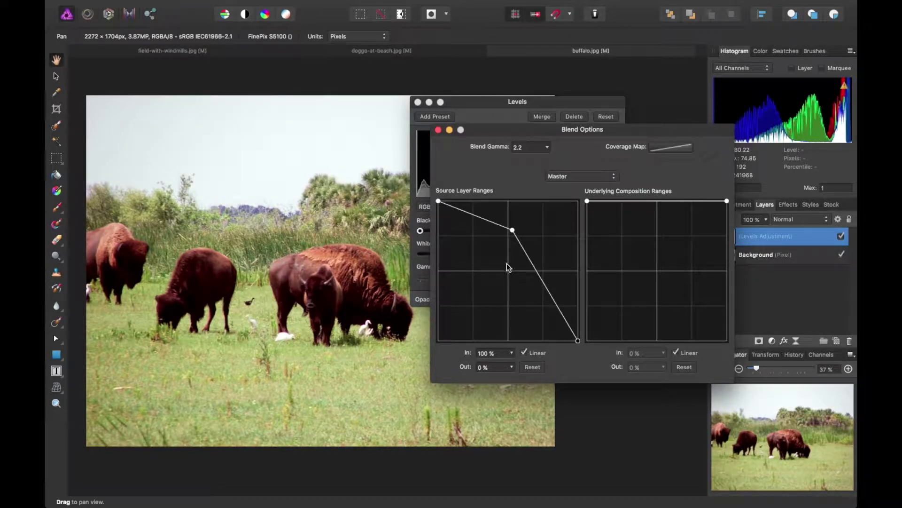
left_click_drag(514, 232, 541, 236)
left_click_drag(578, 340, 578, 307)
left_click_drag(588, 201, 590, 254)
Step: Reshape the Underlying Composition range, fading highlights and raising its shadow end
left_click_drag(727, 201, 727, 340)
left_click_drag(645, 291, 657, 272)
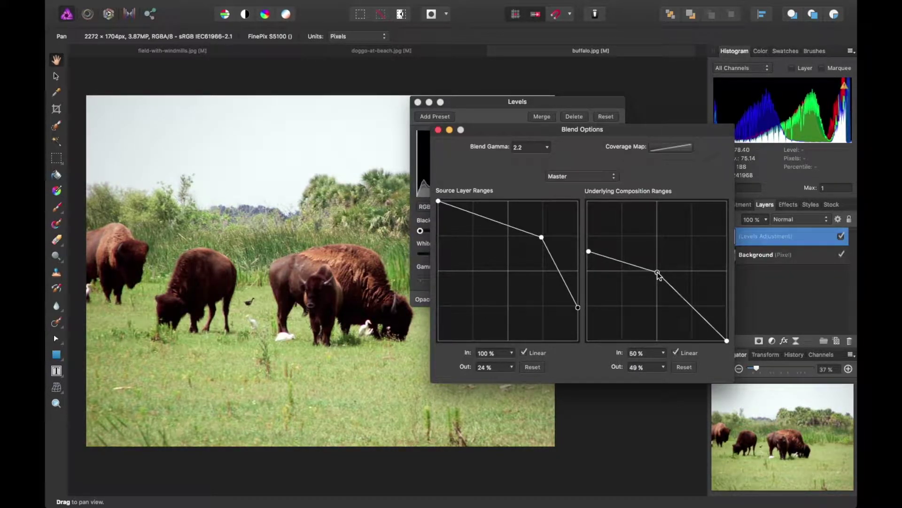
left_click_drag(588, 251, 582, 209)
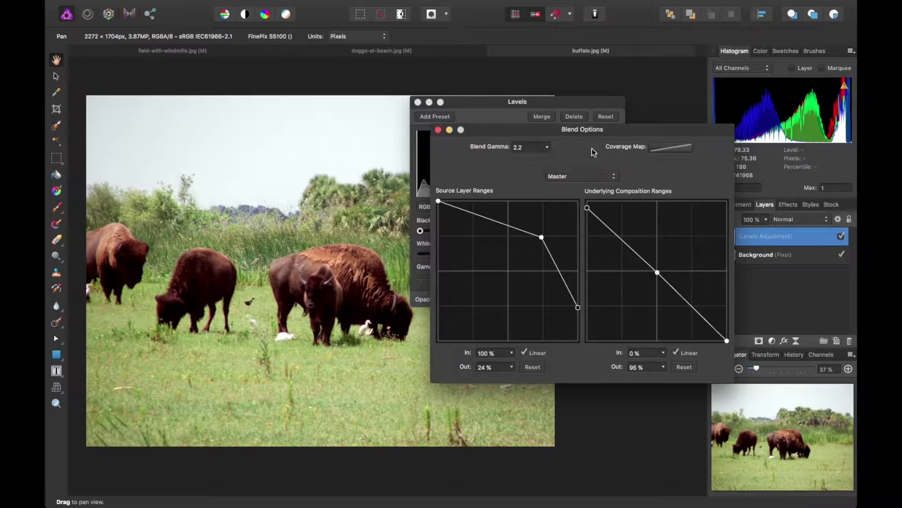
Step: Bend the Coverage Map curve upward
left_click(679, 148)
left_click_drag(718, 200, 718, 177)
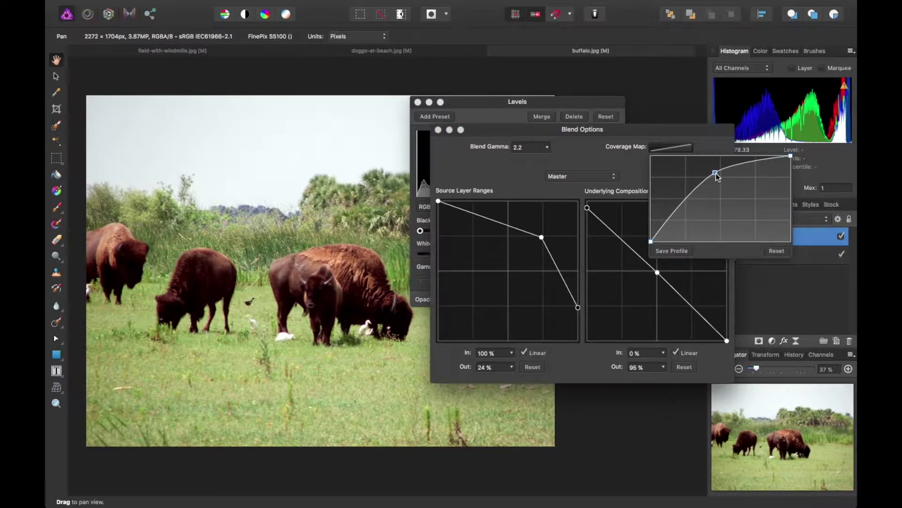
left_click(621, 152)
Step: Close blend options and Levels, then toggle the buffalo Levels adjustment off and on, ending visible
left_click(438, 130)
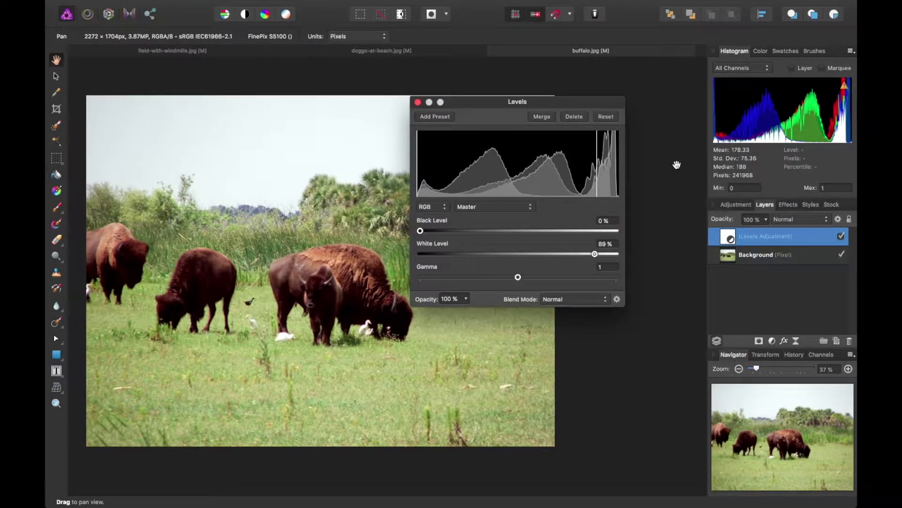
left_click(418, 102)
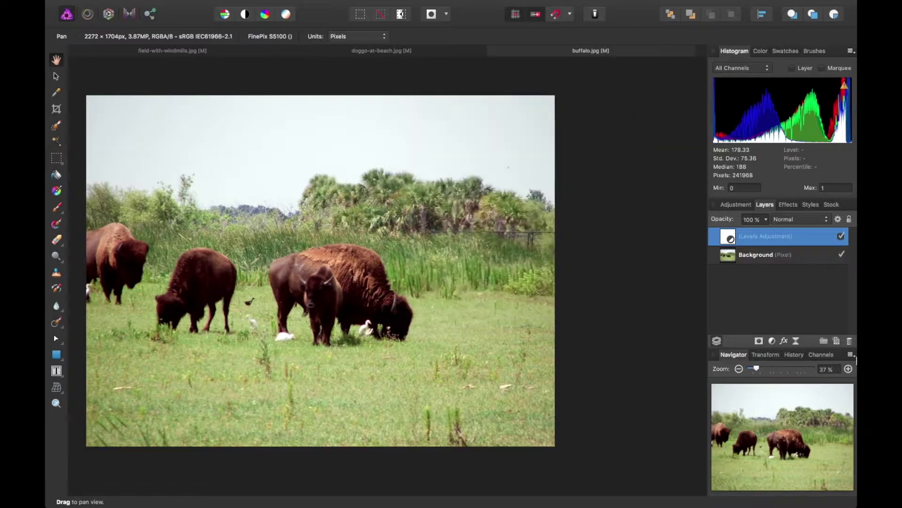
left_click(841, 237)
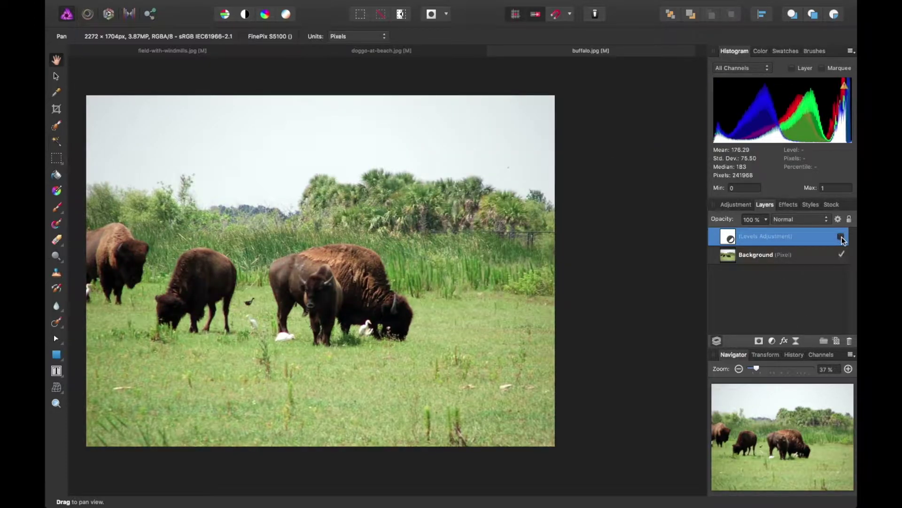
left_click(842, 237)
left_click(842, 237)
scroll(620, 278, "left", 4)
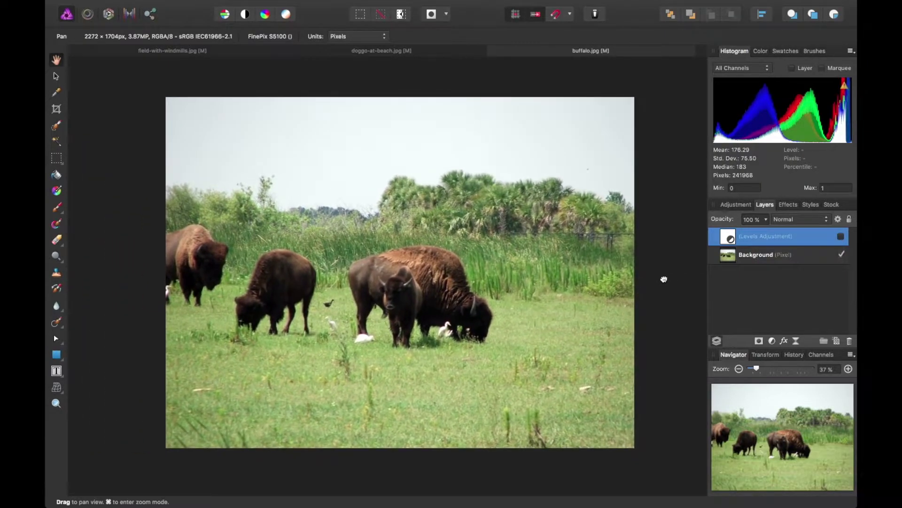
left_click(842, 237)
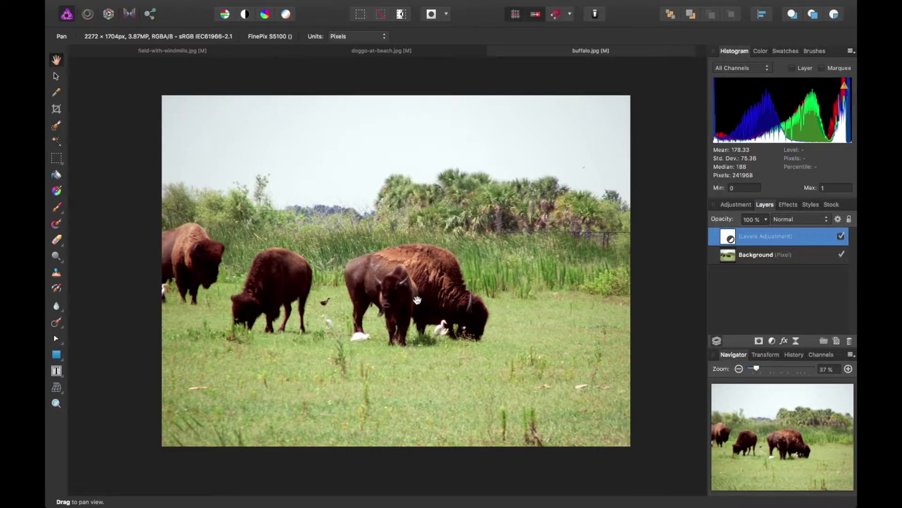
Step: Switch to field-with-windmills.jpg and toggle its Levels adjustment off and on twice, leaving it visible
left_click(369, 53)
left_click(234, 49)
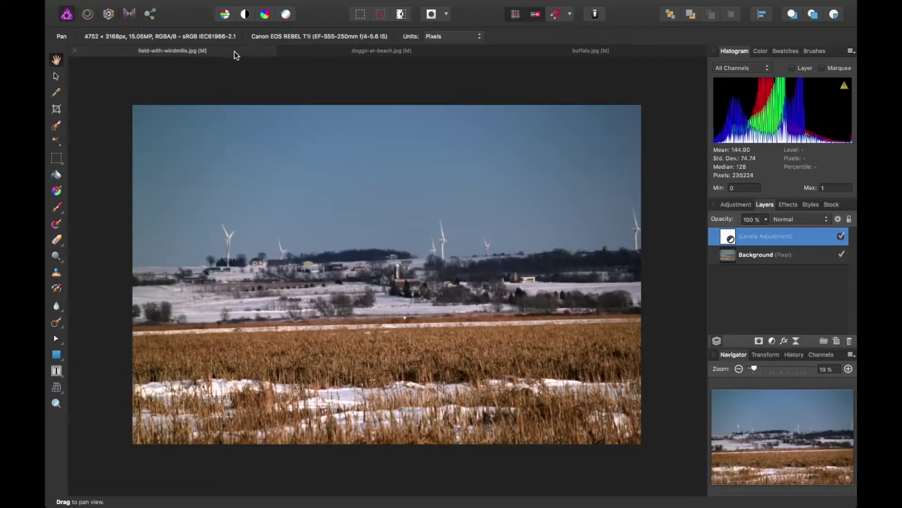
left_click(843, 236)
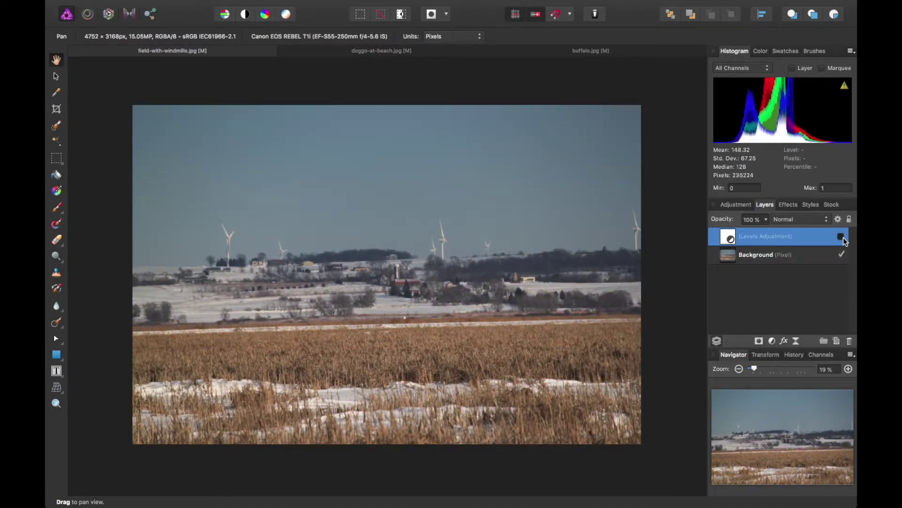
left_click(843, 238)
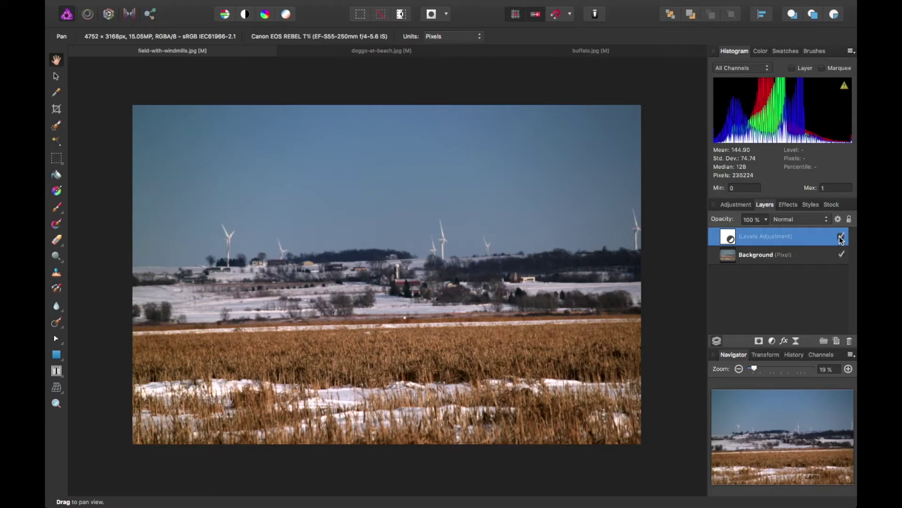
left_click(841, 236)
left_click(841, 236)
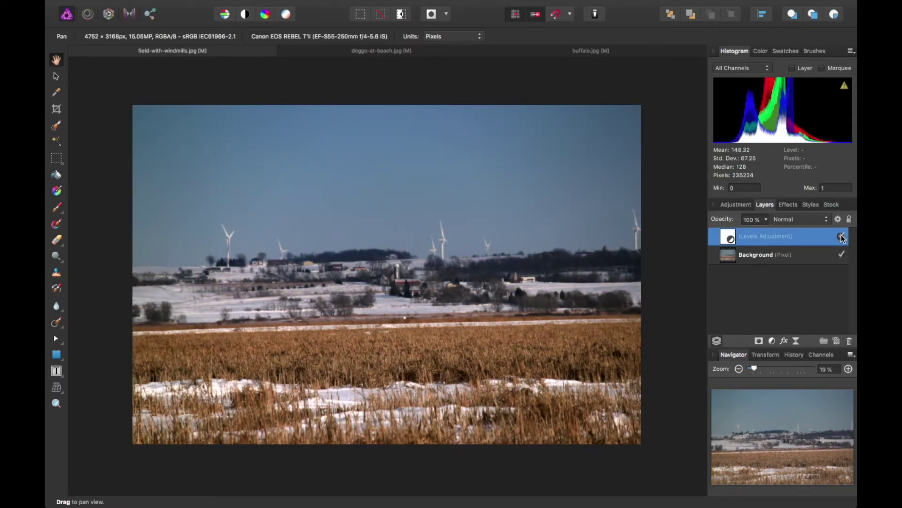